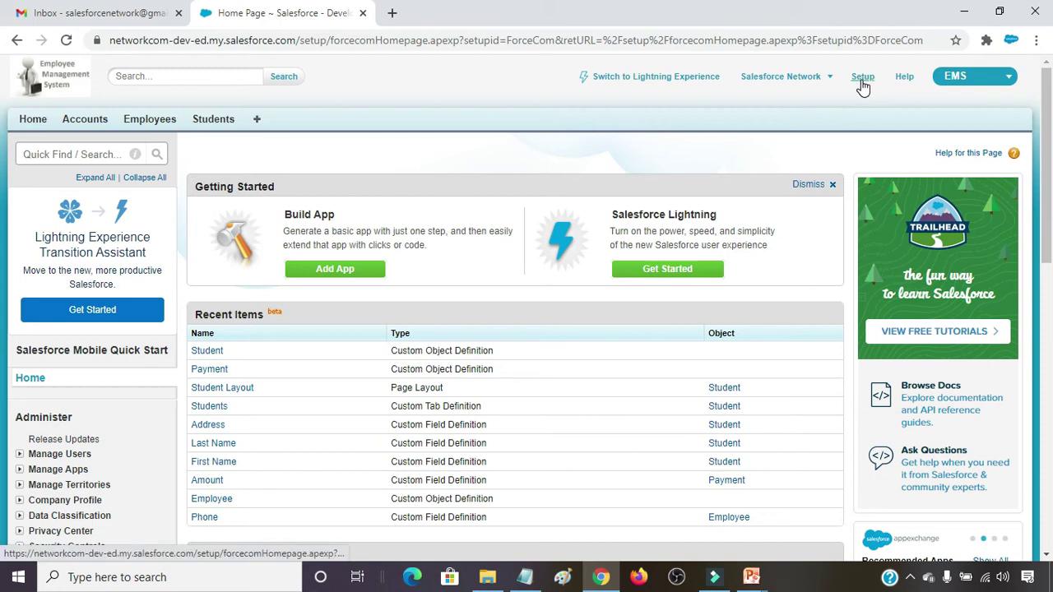
# - Open the Custom Objects list in Setup and start defining a new custom object
pyautogui.scroll(-4, 289, 348)
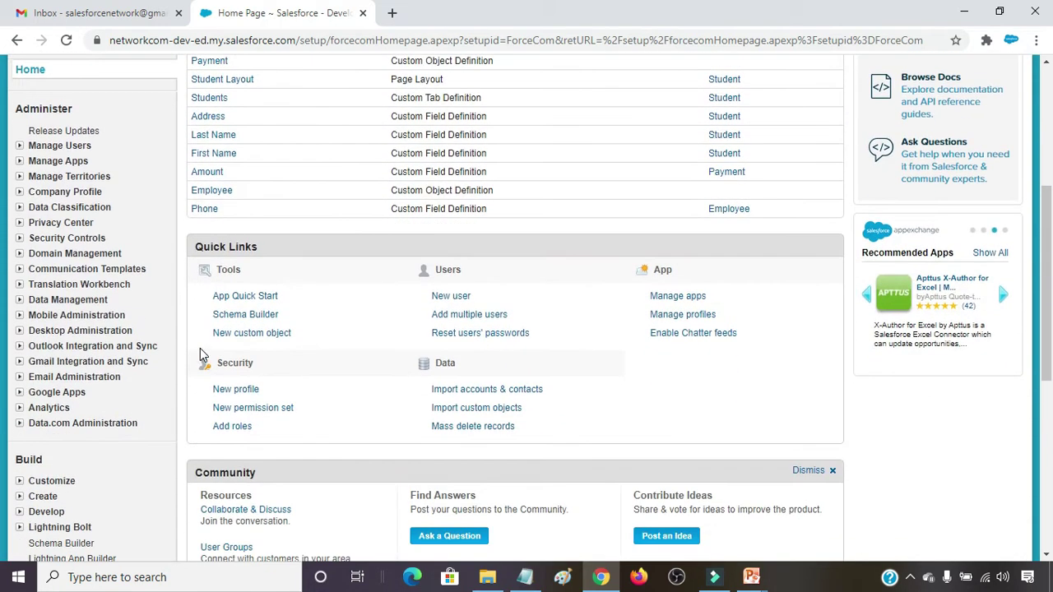
pyautogui.scroll(-2, 158, 385)
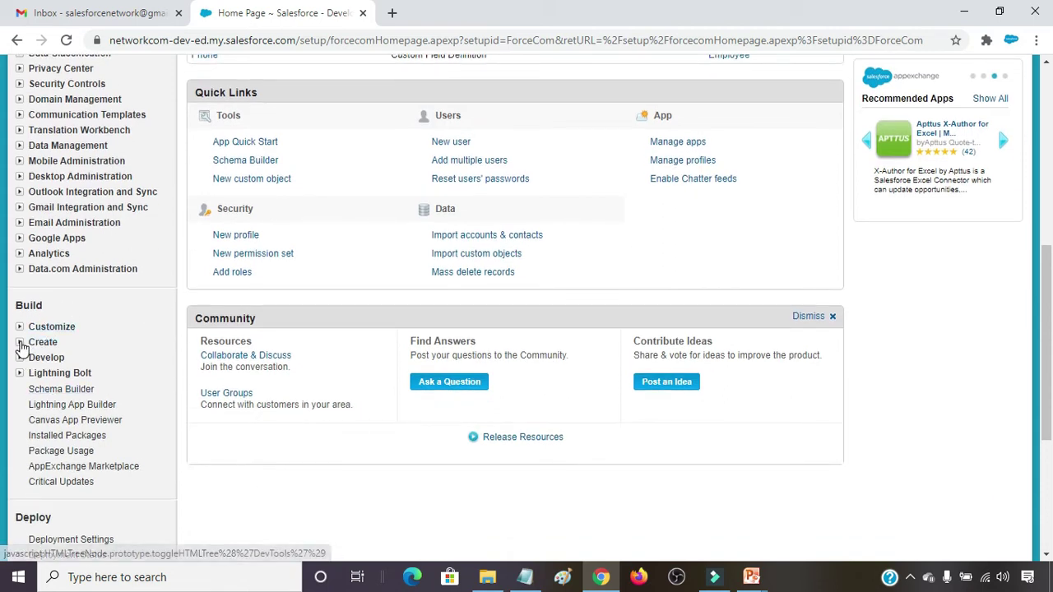
pyautogui.click(20, 342)
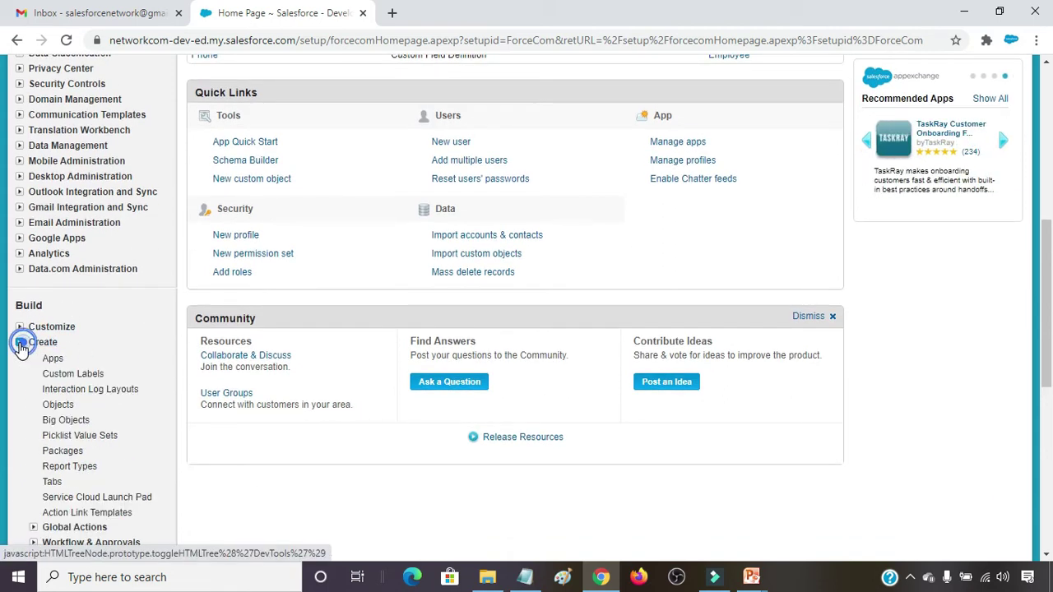
pyautogui.click(59, 404)
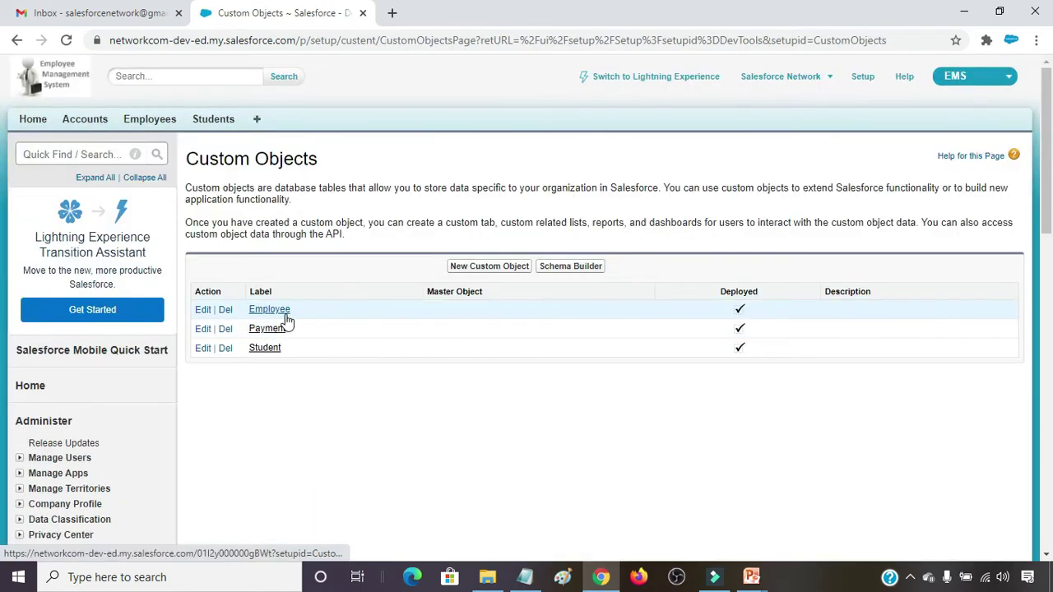
pyautogui.click(485, 267)
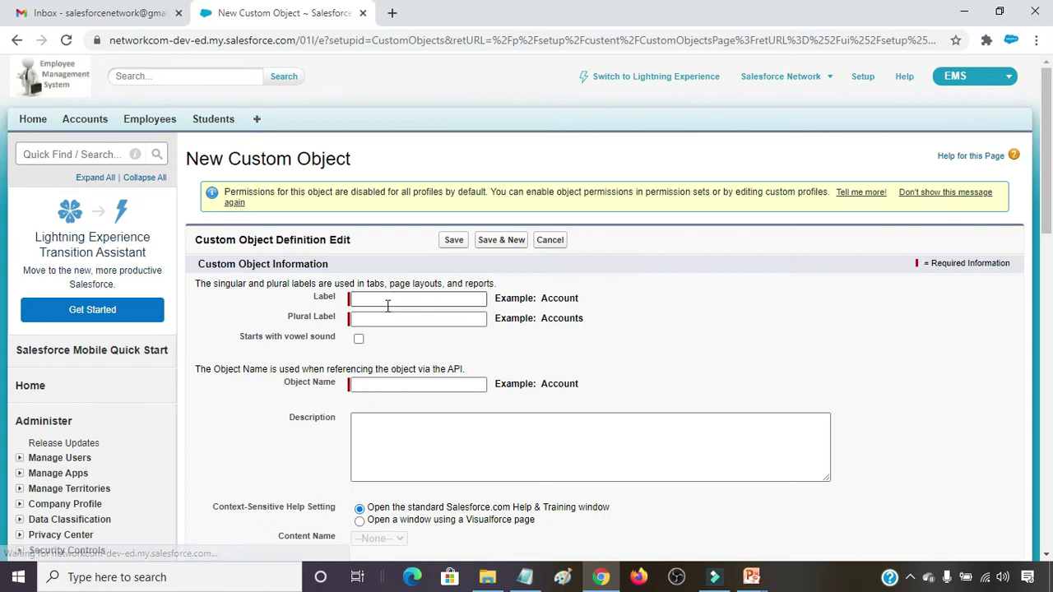
# - Set the new object's label to Company and its plural label to Companies
pyautogui.click(387, 305)
pyautogui.write('C')
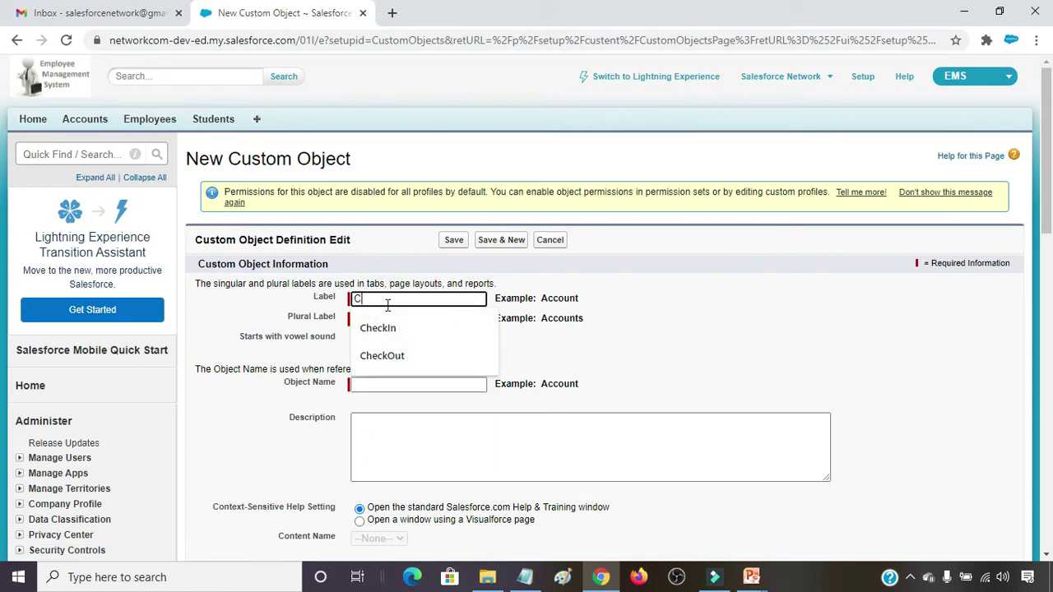
pyautogui.write('ompany')
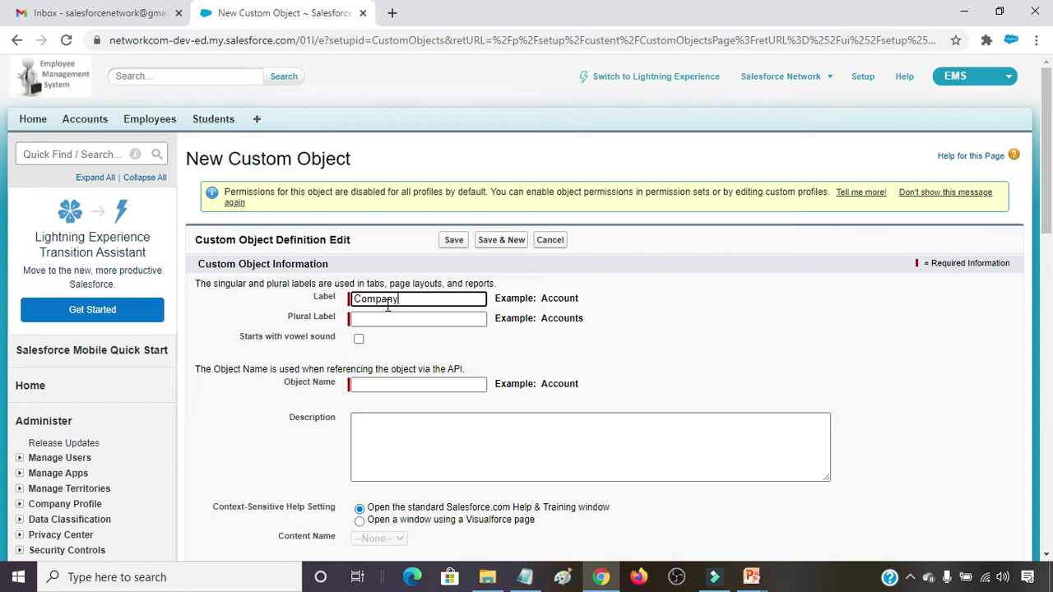
pyautogui.press('Tab')
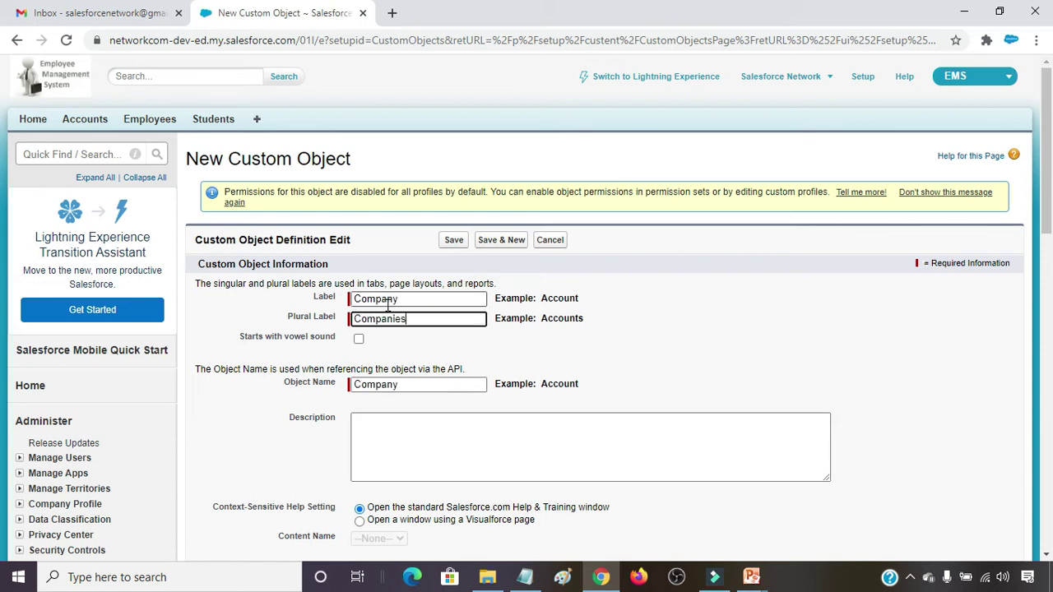
pyautogui.press('Tab')
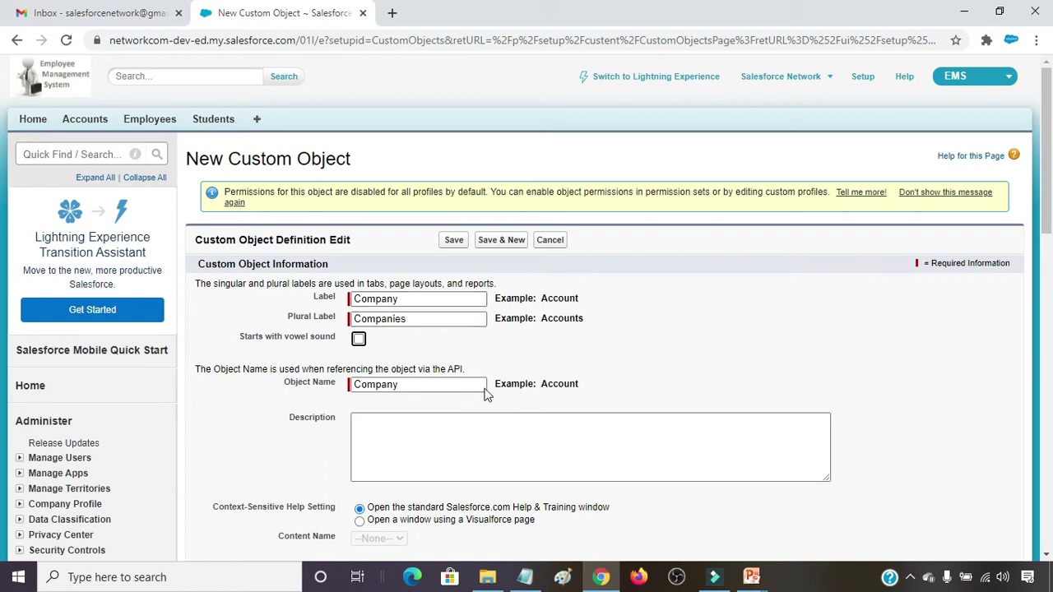
# - Enable the optional features Allow Reports, Allow Activities and Track Field History for the Company object
pyautogui.scroll(-2, 468, 324)
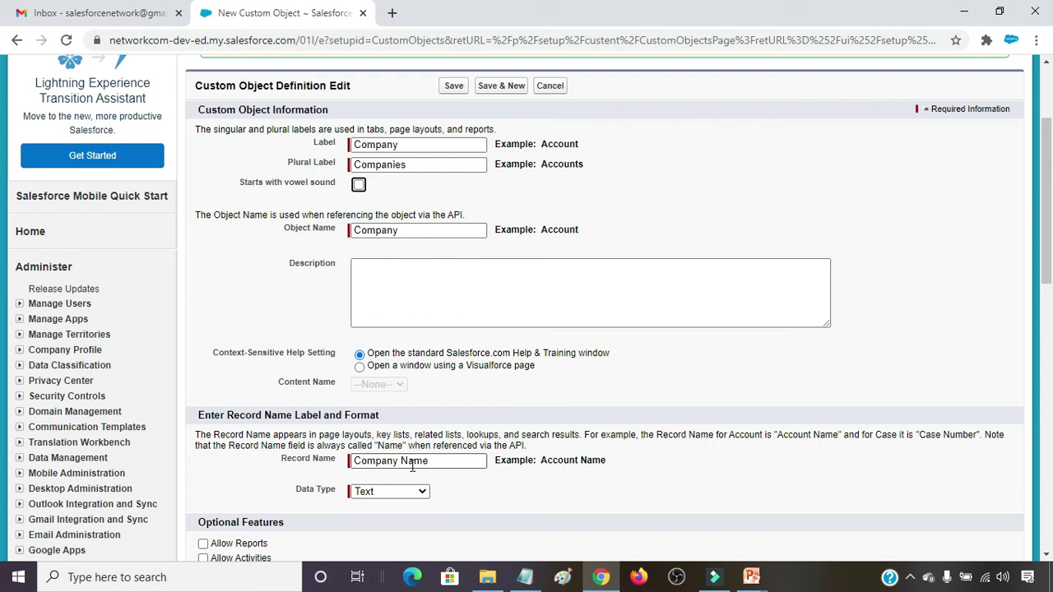
pyautogui.scroll(-1, 407, 488)
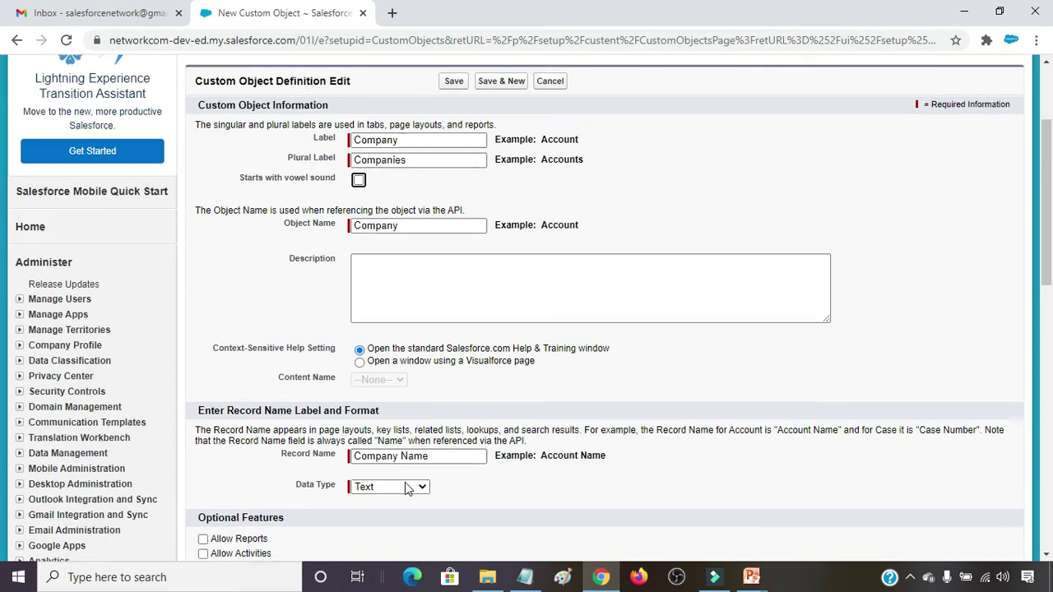
pyautogui.scroll(-2, 407, 489)
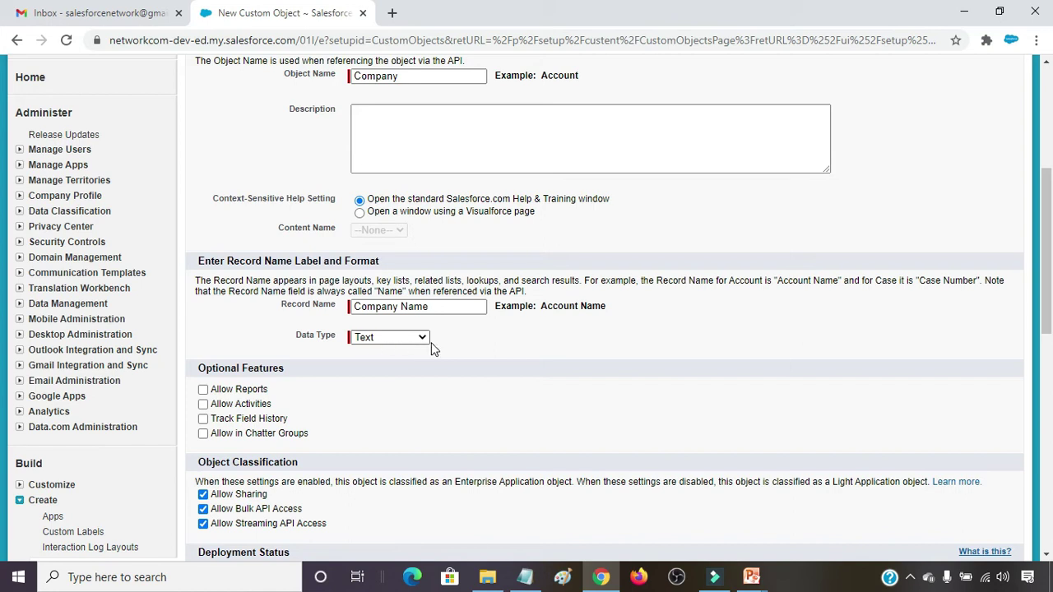
pyautogui.click(203, 390)
pyautogui.click(205, 405)
pyautogui.click(203, 419)
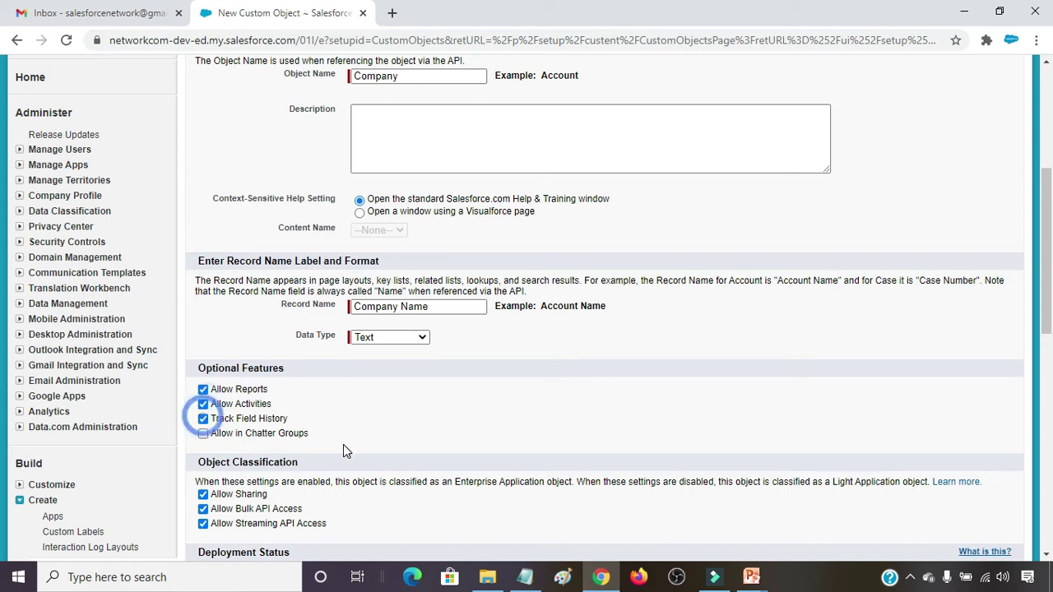
# - Enable Allow Search for the Company object and save its definition
pyautogui.scroll(-2, 329, 448)
pyautogui.scroll(-1, 281, 461)
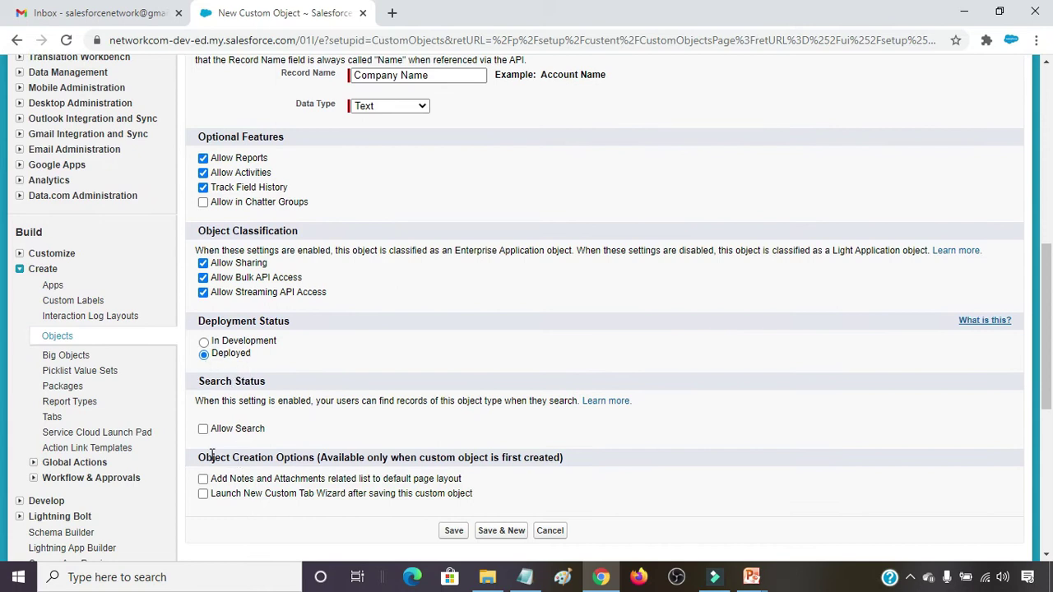
pyautogui.click(203, 428)
pyautogui.scroll(-1, 493, 477)
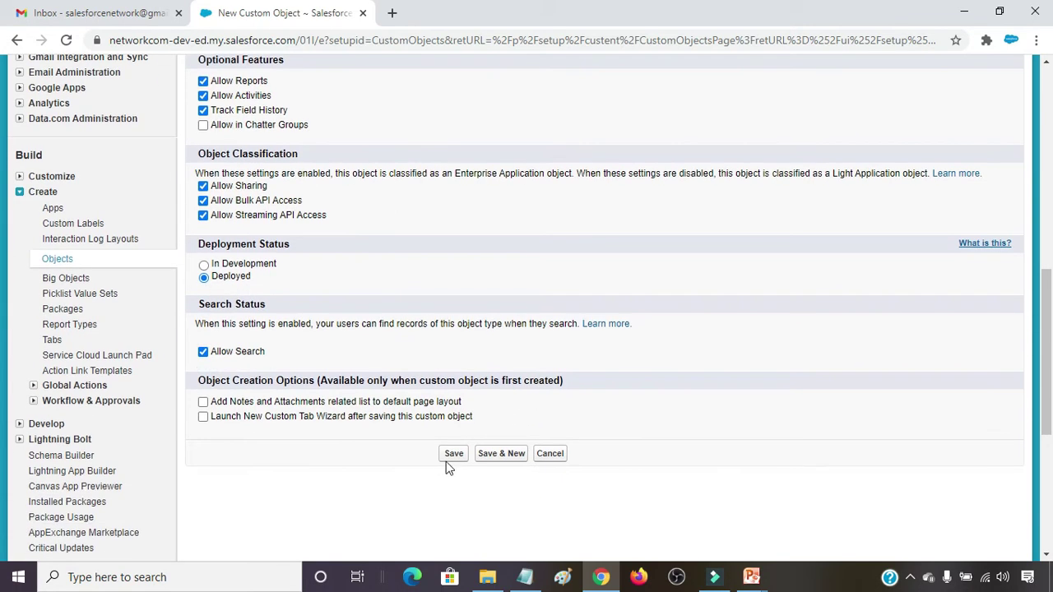
pyautogui.click(453, 453)
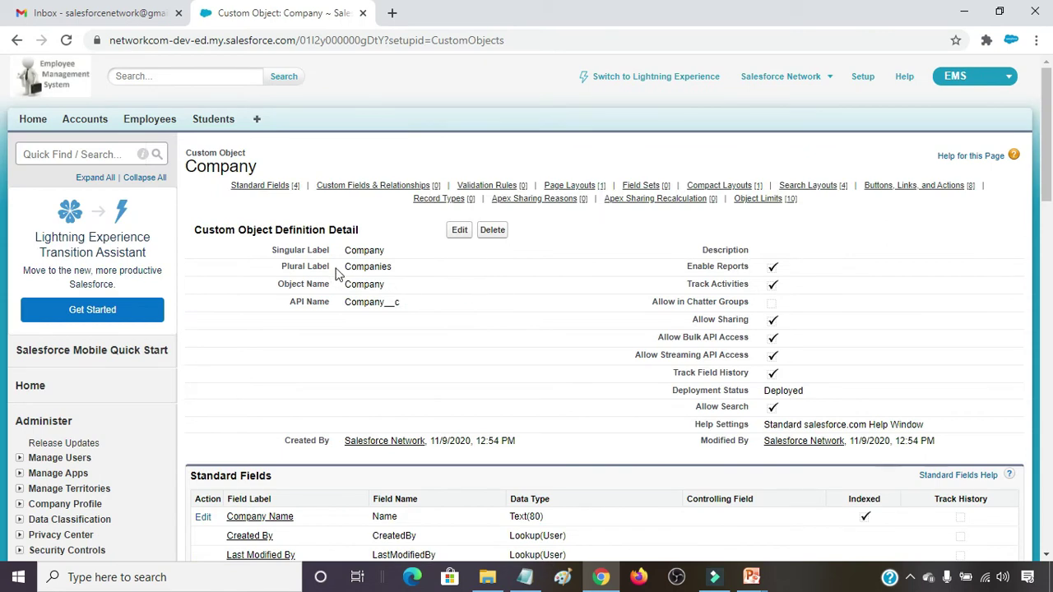
# - Open the Custom Tabs setup page and start a new custom object tab
pyautogui.scroll(-2, 405, 318)
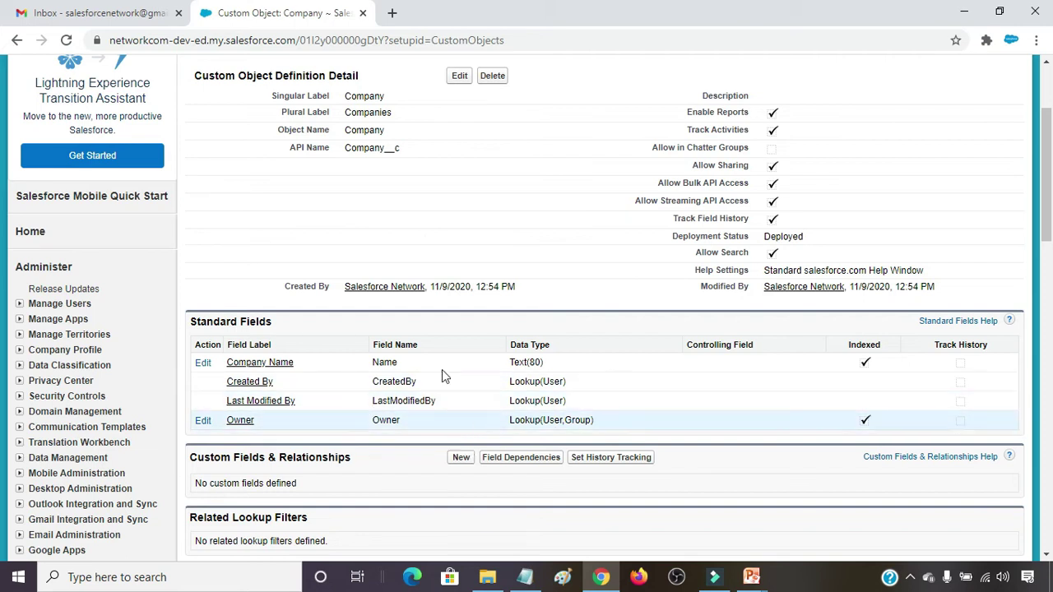
pyautogui.scroll(2, 317, 346)
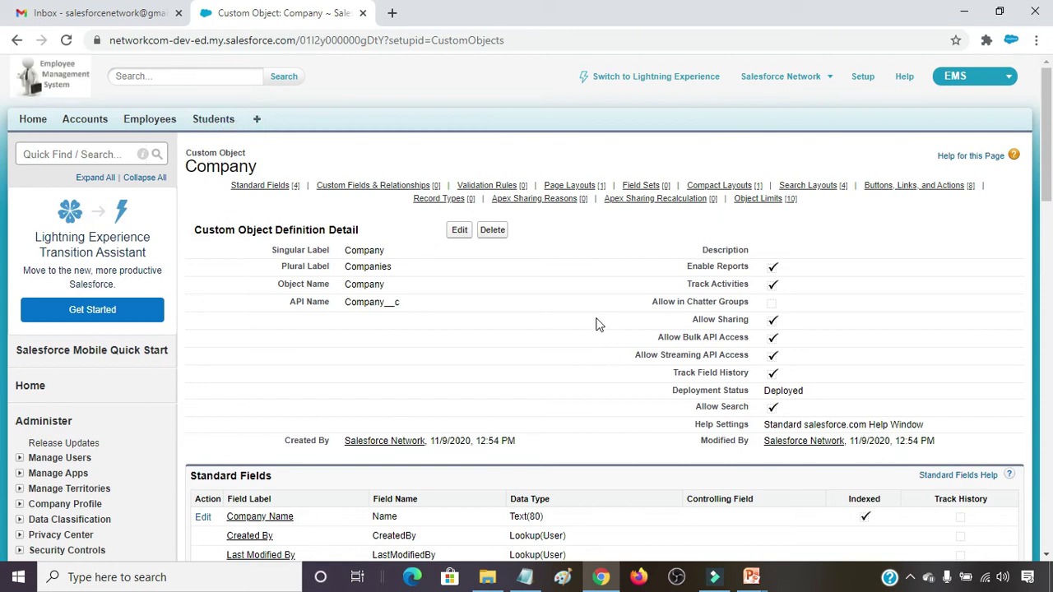
pyautogui.scroll(-6, 226, 366)
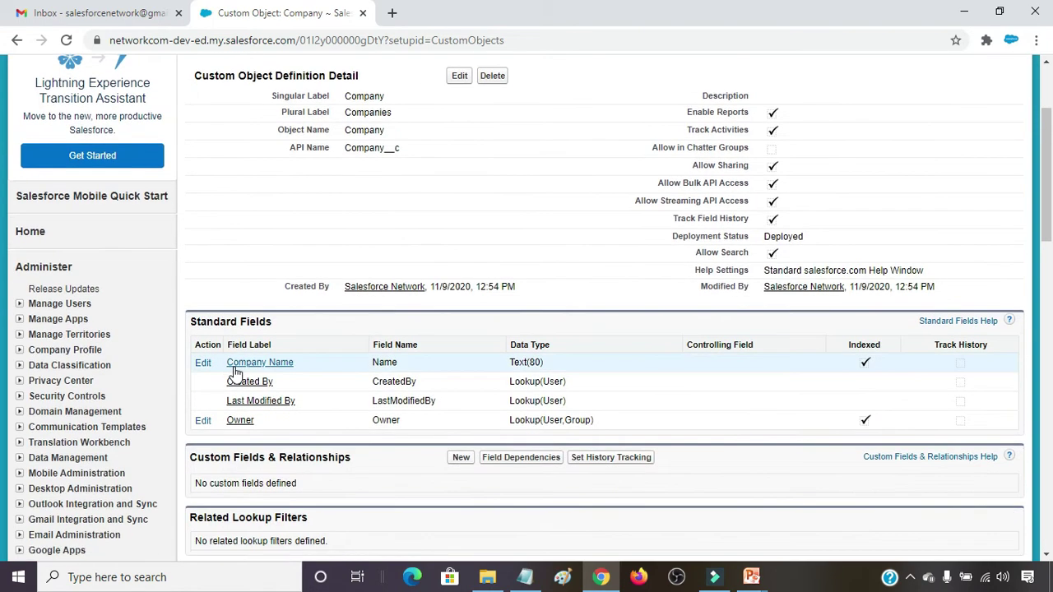
pyautogui.scroll(-1, 237, 376)
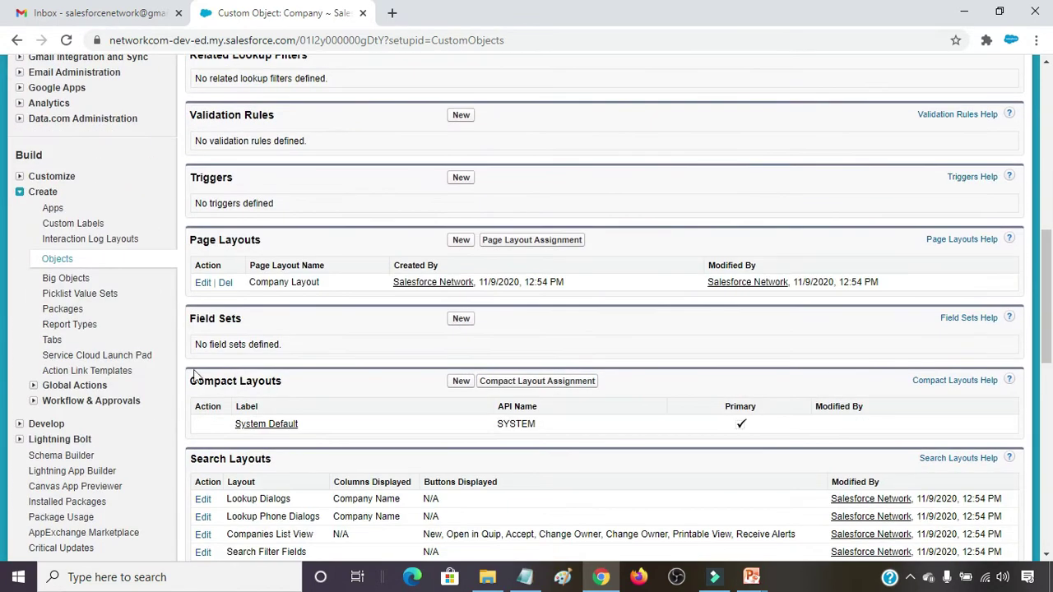
pyautogui.click(51, 339)
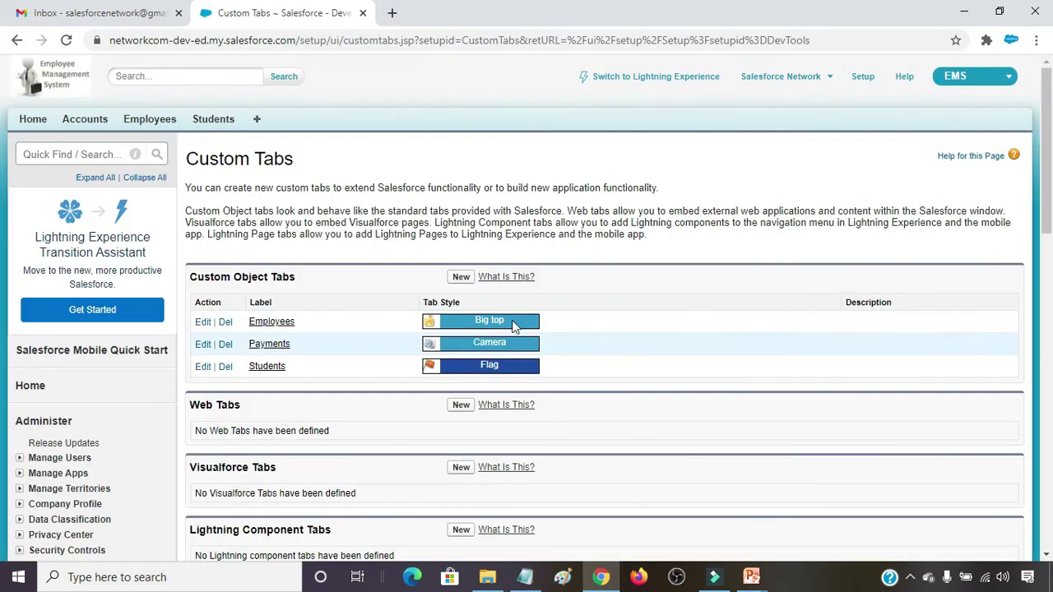
pyautogui.click(460, 277)
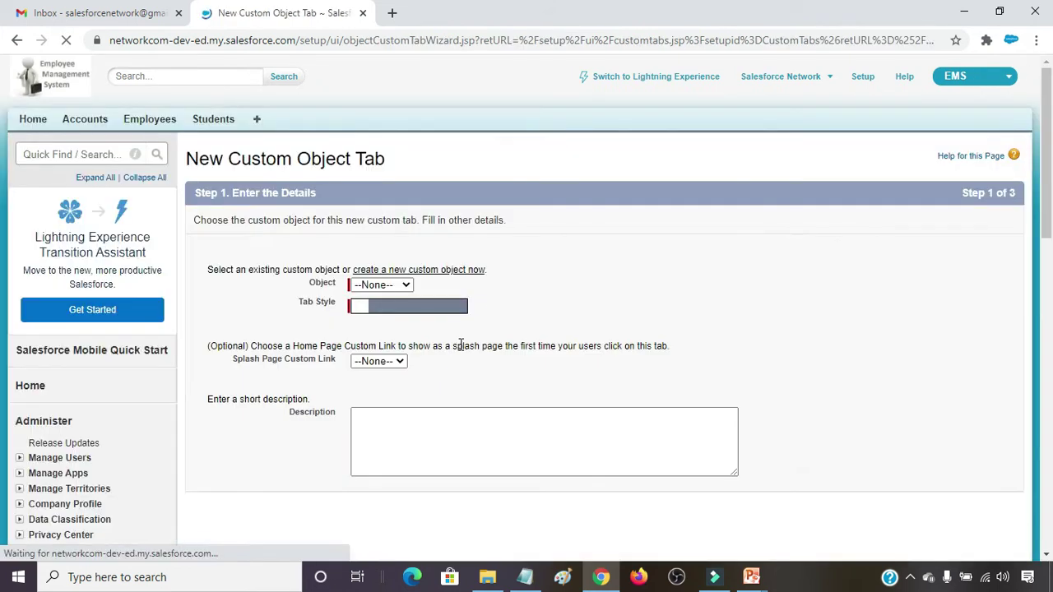
# - Choose Company as the tab's object with the Bridge tab style, and continue to the profile settings
pyautogui.click(398, 286)
pyautogui.click(380, 311)
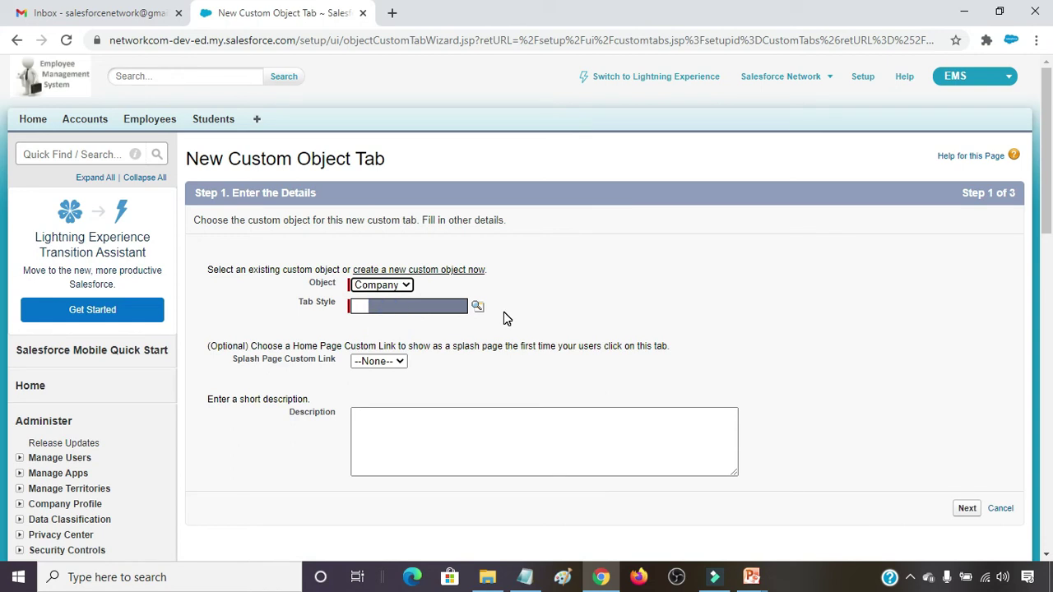
pyautogui.click(476, 308)
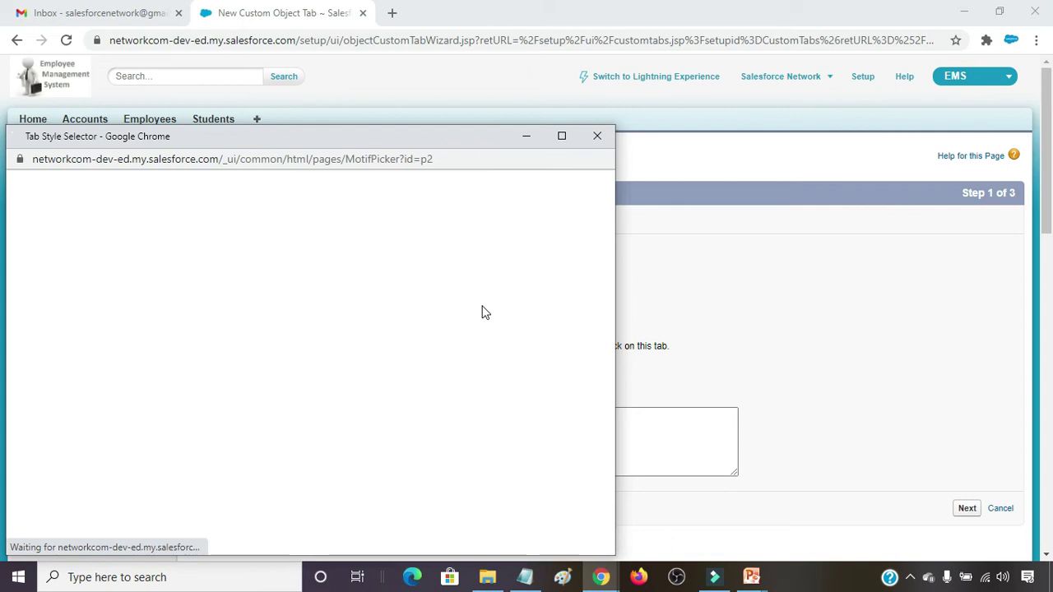
pyautogui.click(514, 268)
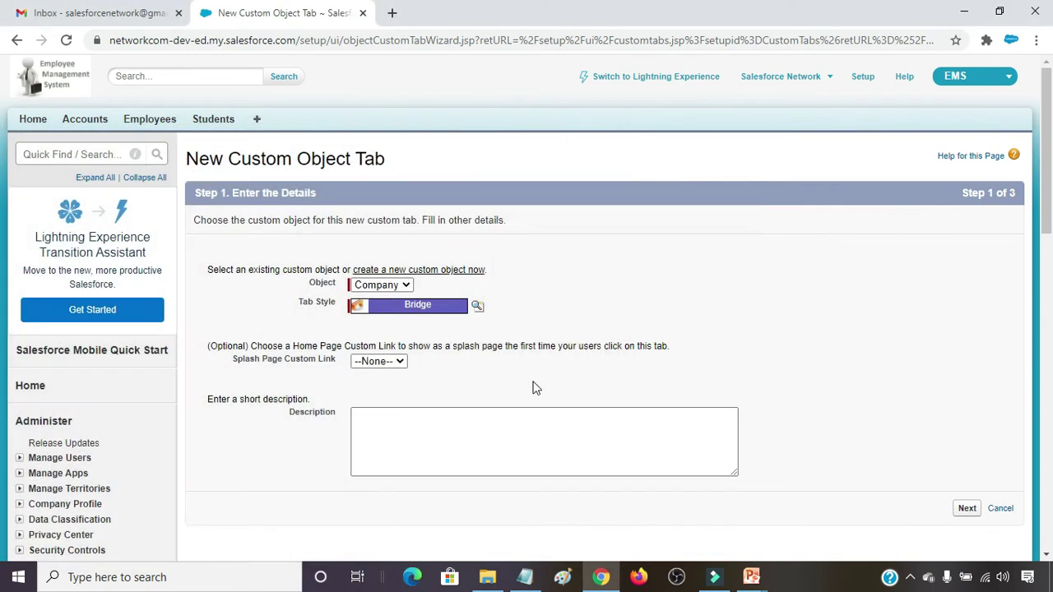
pyautogui.click(966, 508)
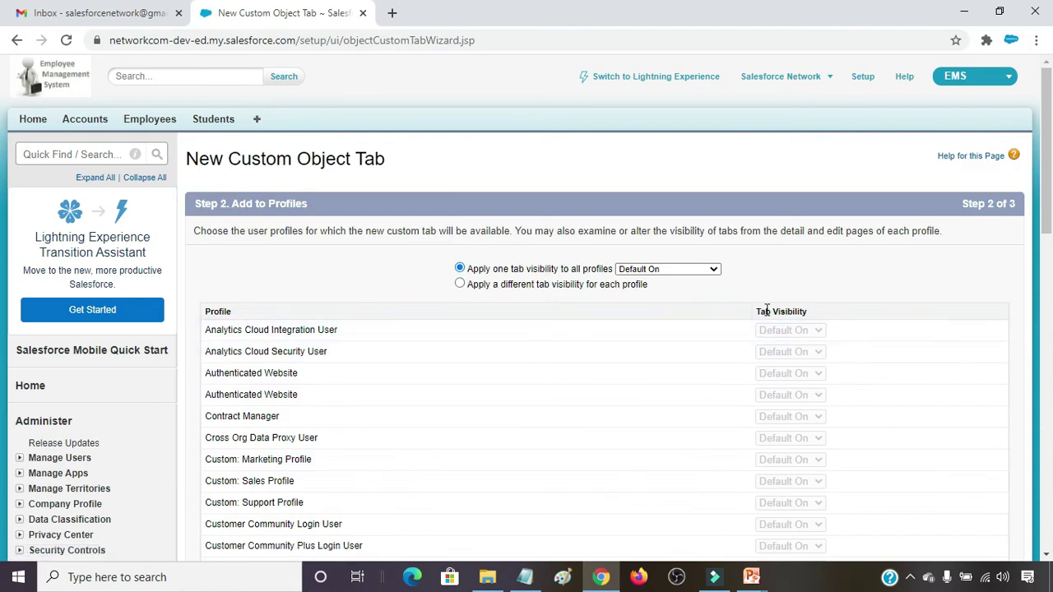
# - Keep the tab Default On for all profiles, include it only in the EMS app, and save it
pyautogui.scroll(-10, 649, 313)
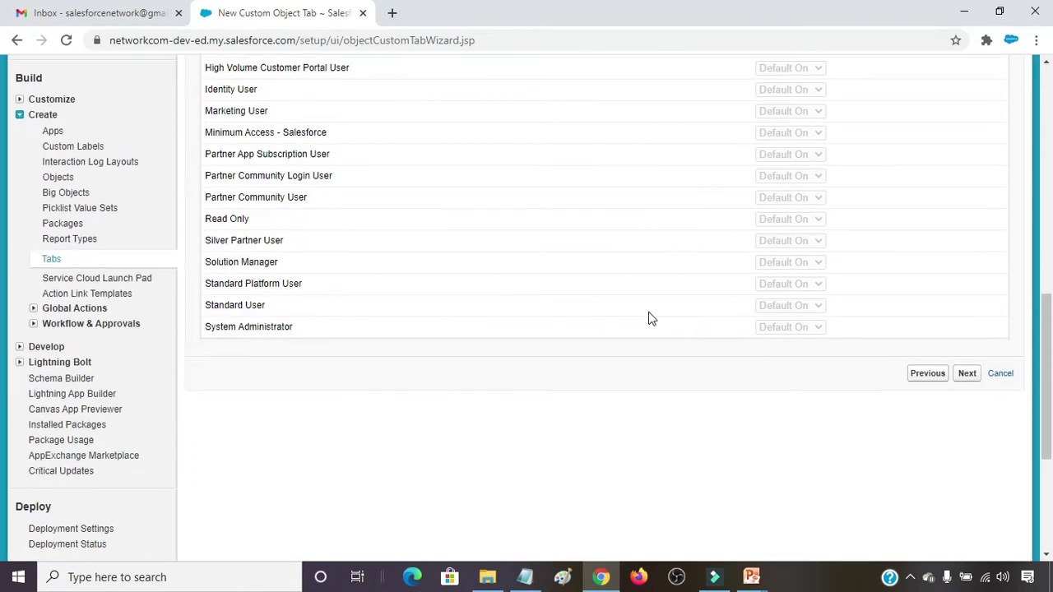
pyautogui.click(966, 105)
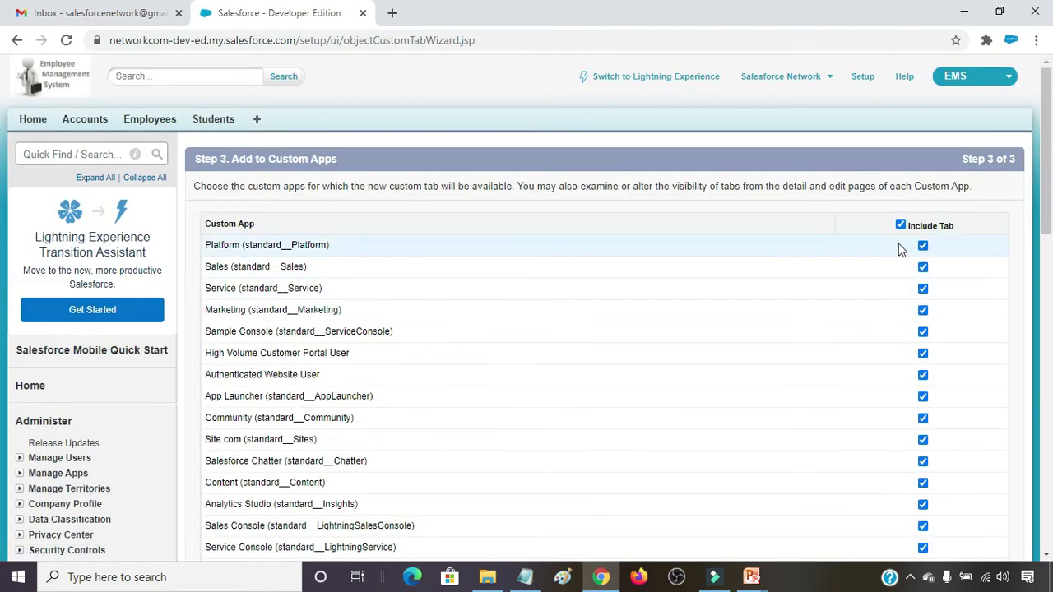
pyautogui.click(900, 226)
pyautogui.scroll(-4, 597, 324)
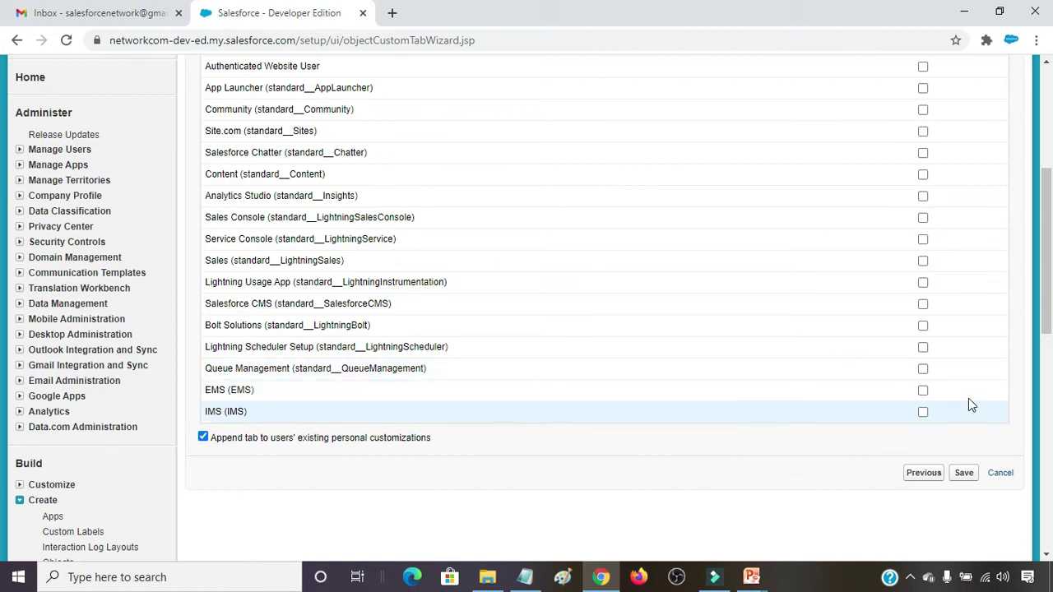
pyautogui.click(923, 392)
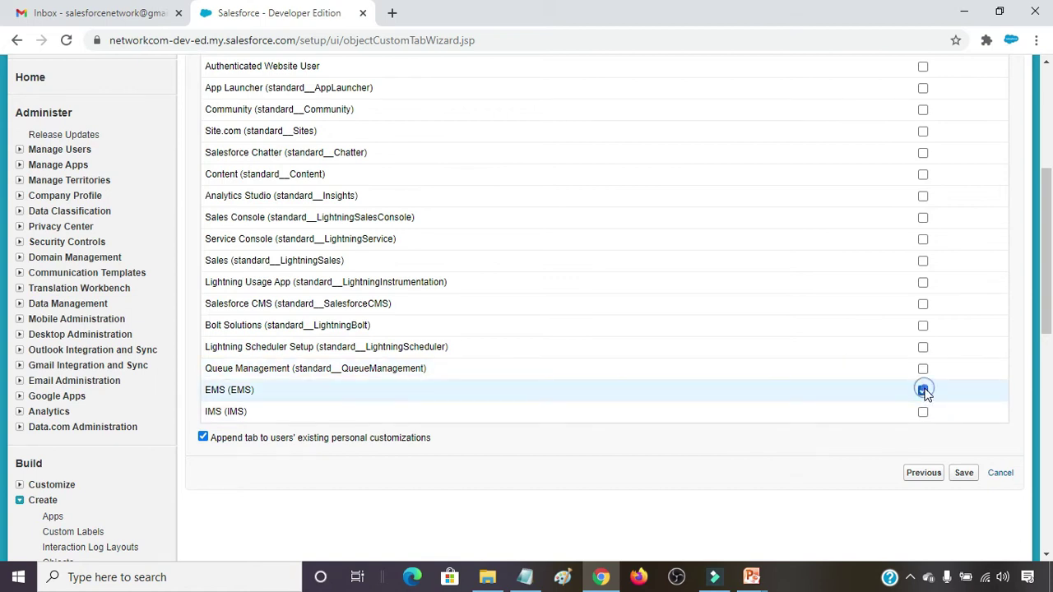
pyautogui.click(964, 477)
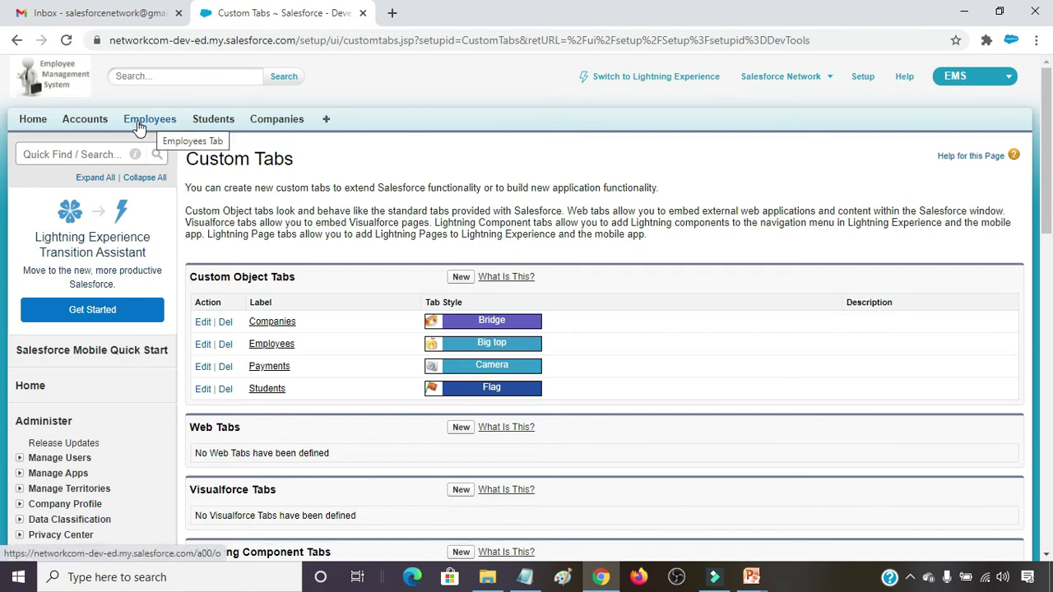
# - Return to the Setup home page and open the list of custom objects
pyautogui.click(862, 78)
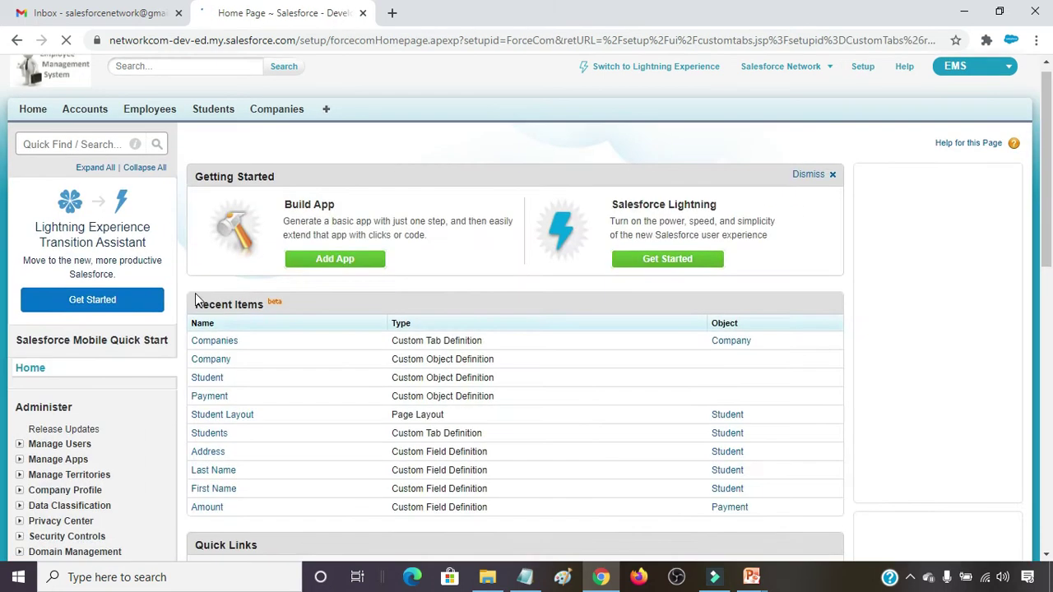
pyautogui.scroll(-4, 195, 329)
pyautogui.scroll(-2, 170, 364)
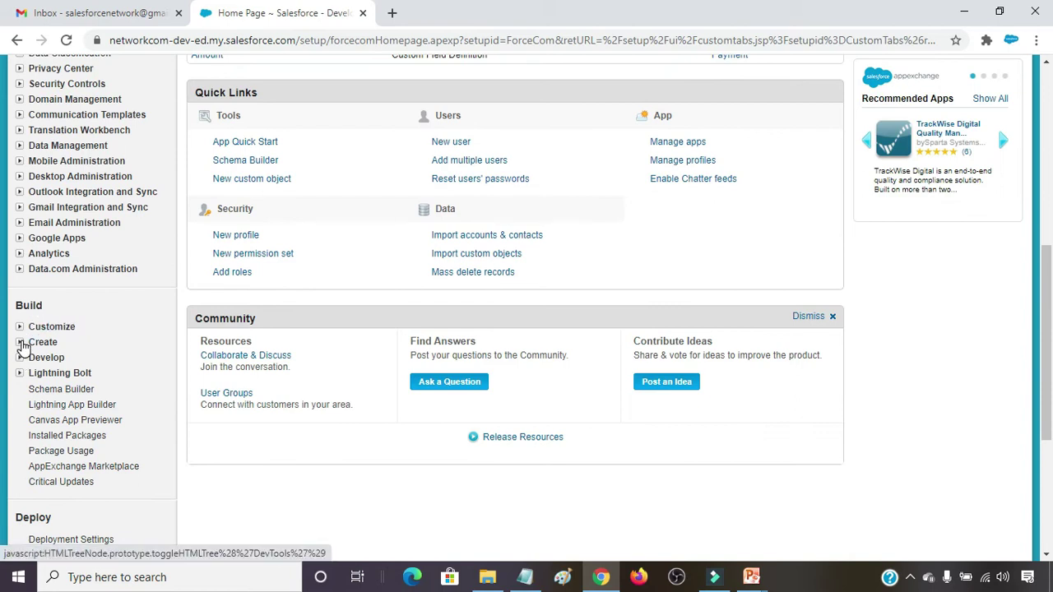
pyautogui.click(19, 342)
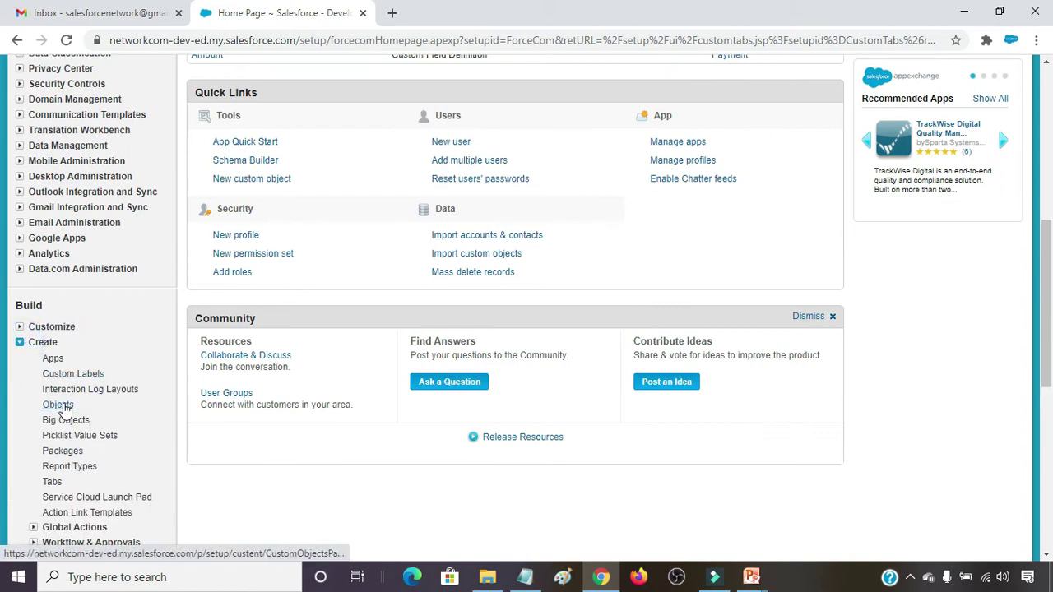
pyautogui.click(70, 411)
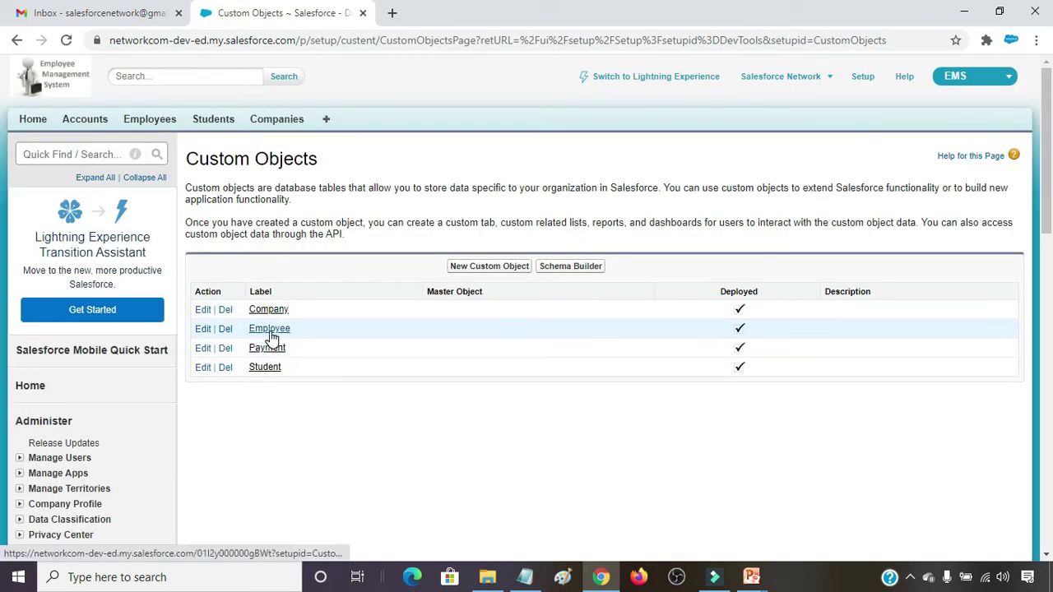
# - Open the Employee custom object and start a new custom field with the Master-Detail Relationship data type
pyautogui.click(271, 332)
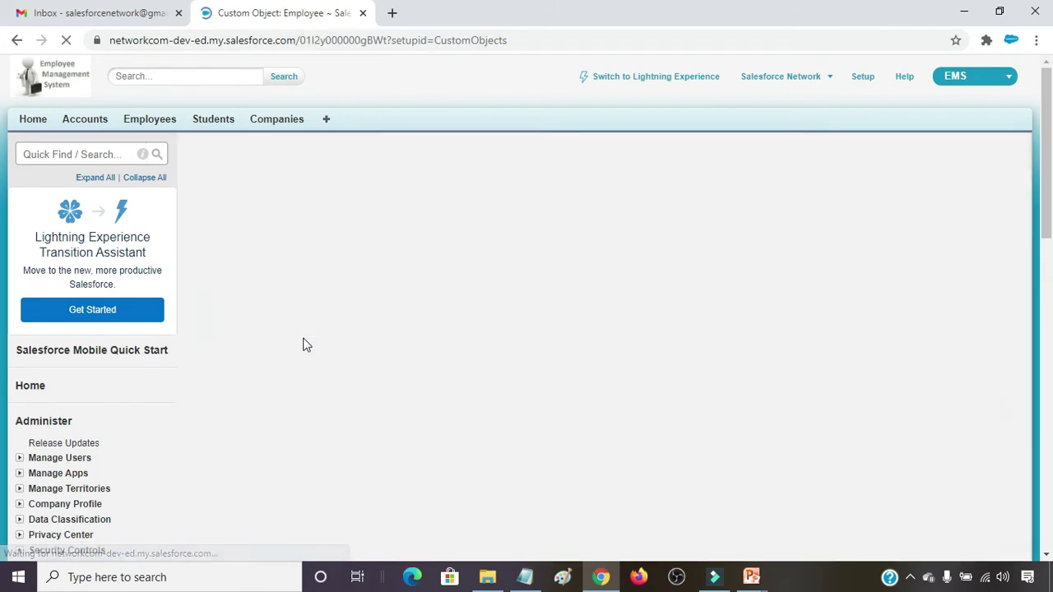
pyautogui.scroll(-3, 463, 325)
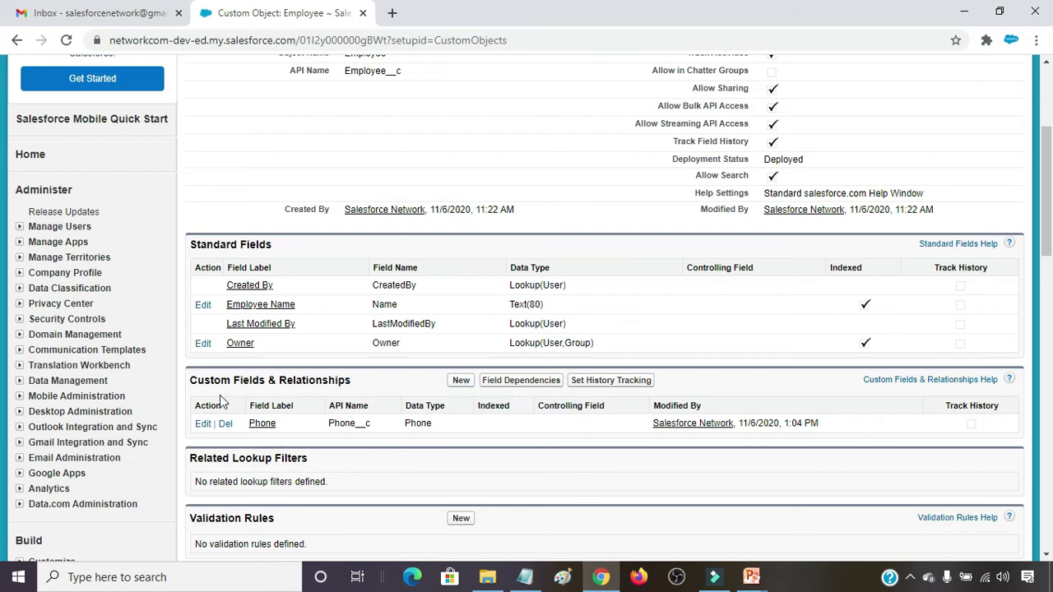
pyautogui.click(461, 382)
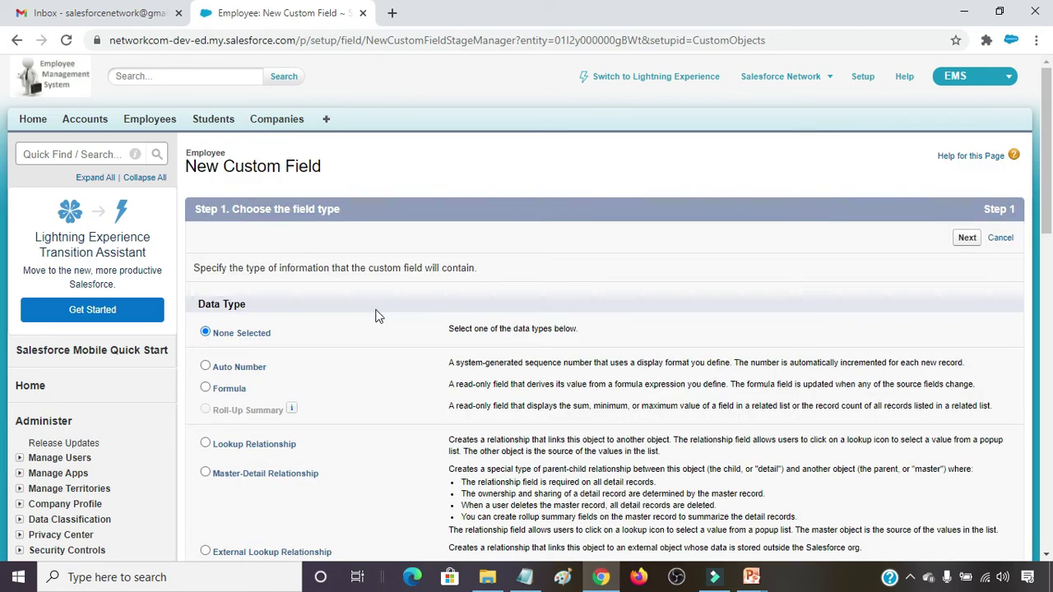
pyautogui.scroll(-1, 345, 358)
pyautogui.scroll(-1, 345, 359)
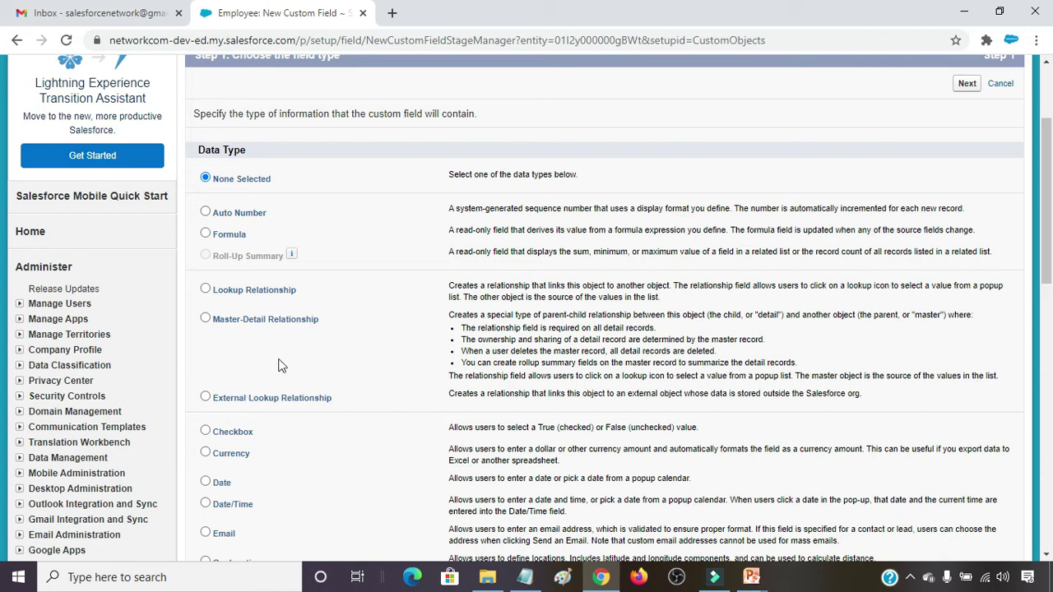
pyautogui.click(206, 319)
pyautogui.click(966, 85)
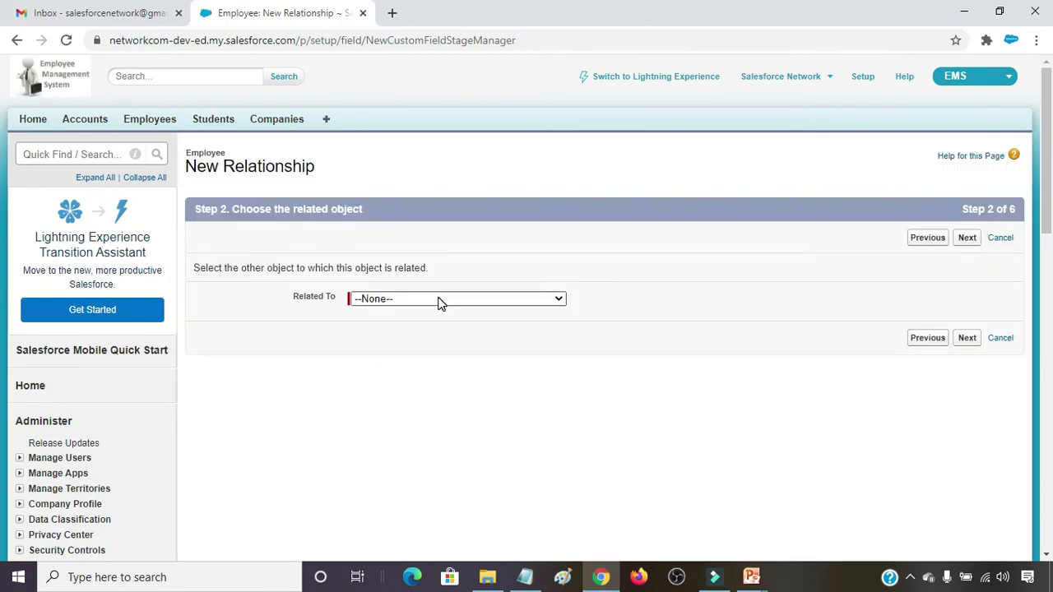
# - Choose Company as the object the Employee relationship is related to, and continue to the field naming stage
pyautogui.click(438, 301)
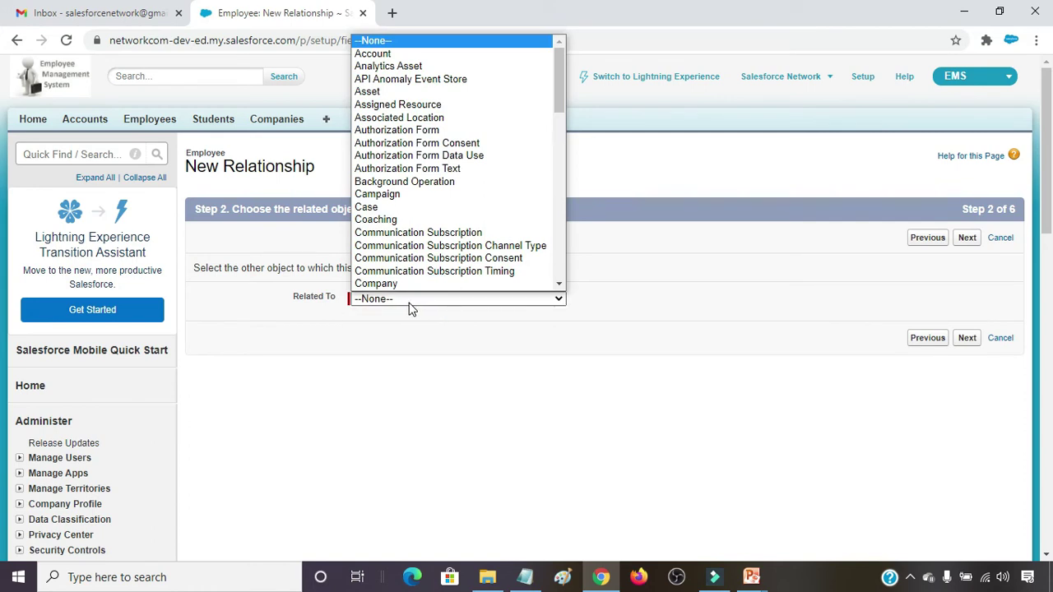
pyautogui.press('c')
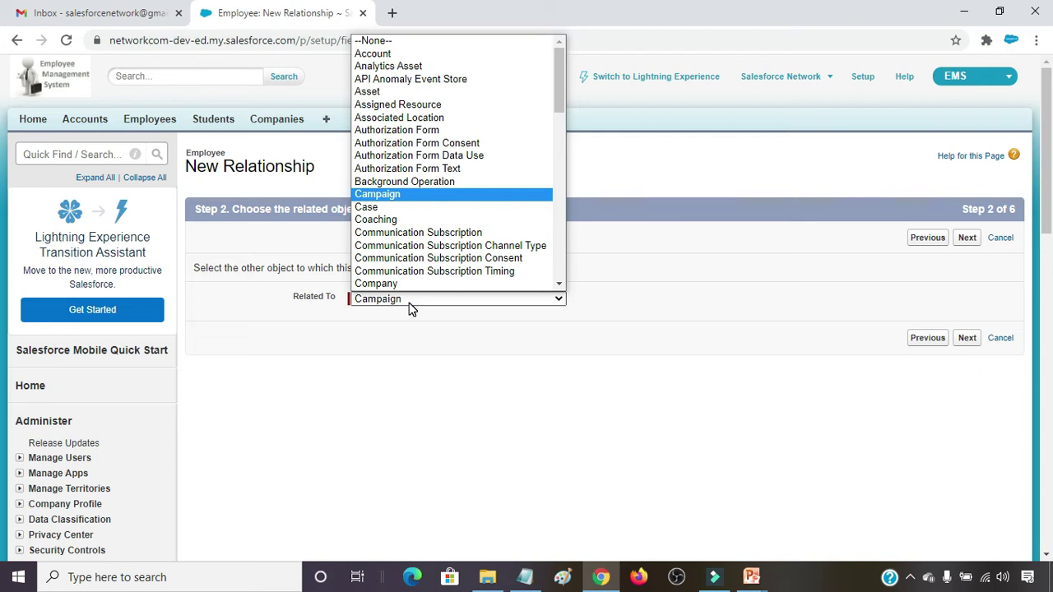
pyautogui.press('Down')
pyautogui.press('Down')
pyautogui.press('Down')
pyautogui.press('Down')
pyautogui.press('Down')
pyautogui.press('Down')
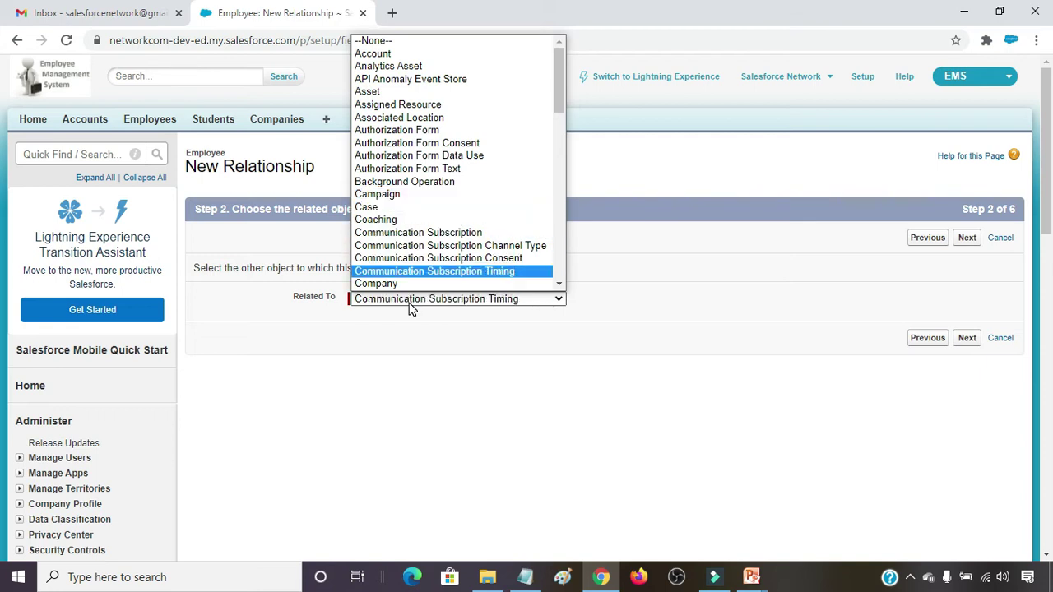
pyautogui.press('Down')
pyautogui.press('Return')
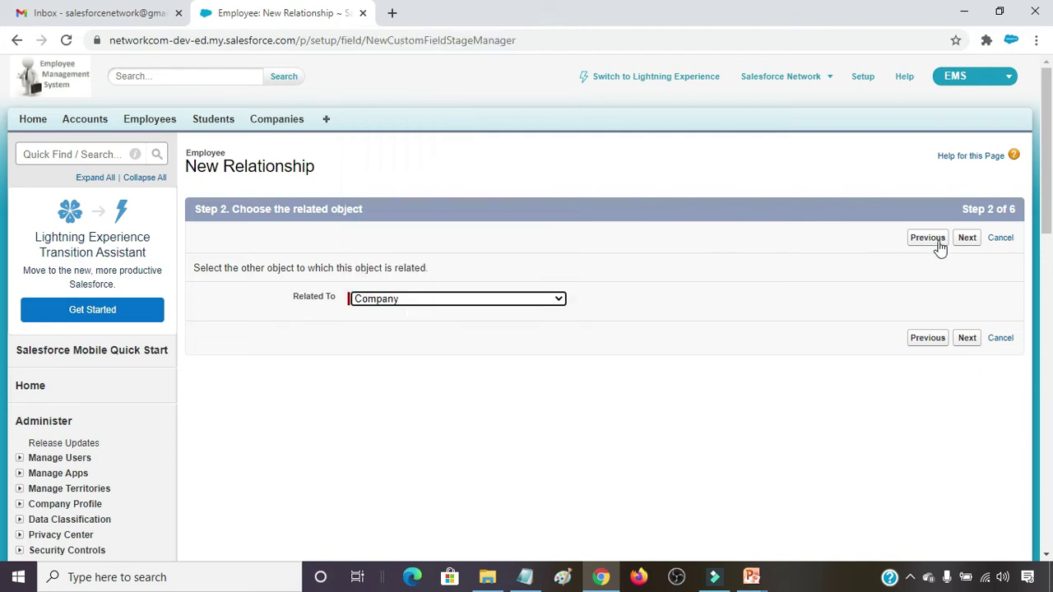
pyautogui.click(968, 240)
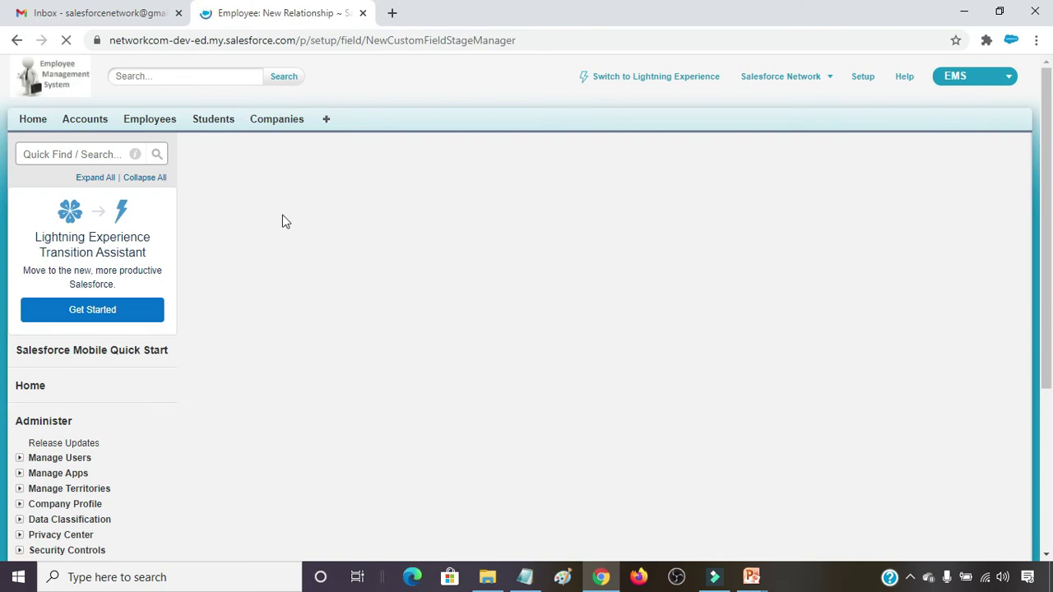
# - Keep Company as the field label, fill in the matching field name Company, and continue to field-level security
pyautogui.click(385, 308)
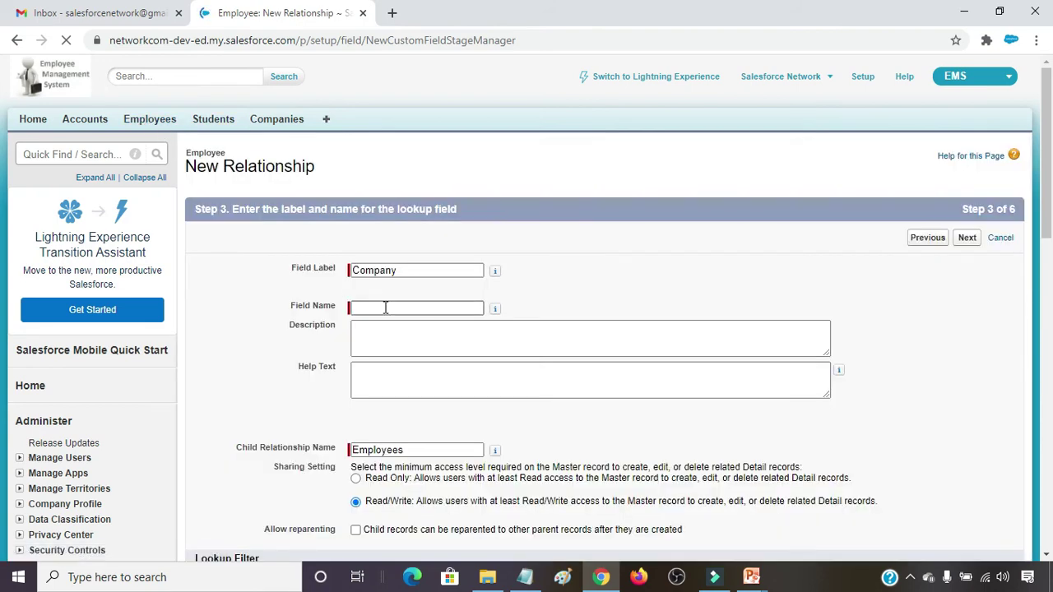
pyautogui.click(423, 272)
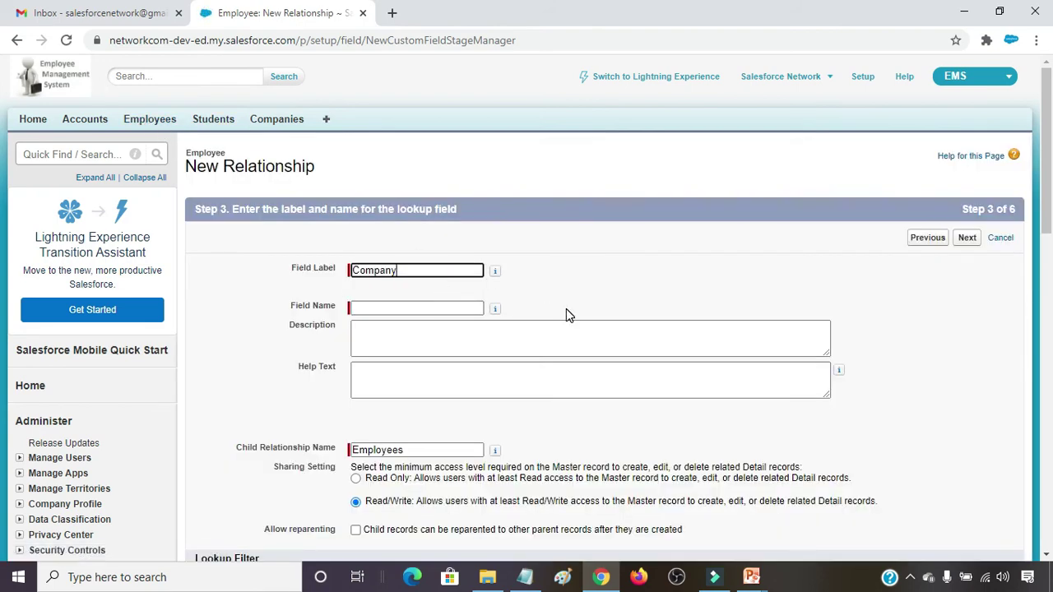
pyautogui.press('Tab')
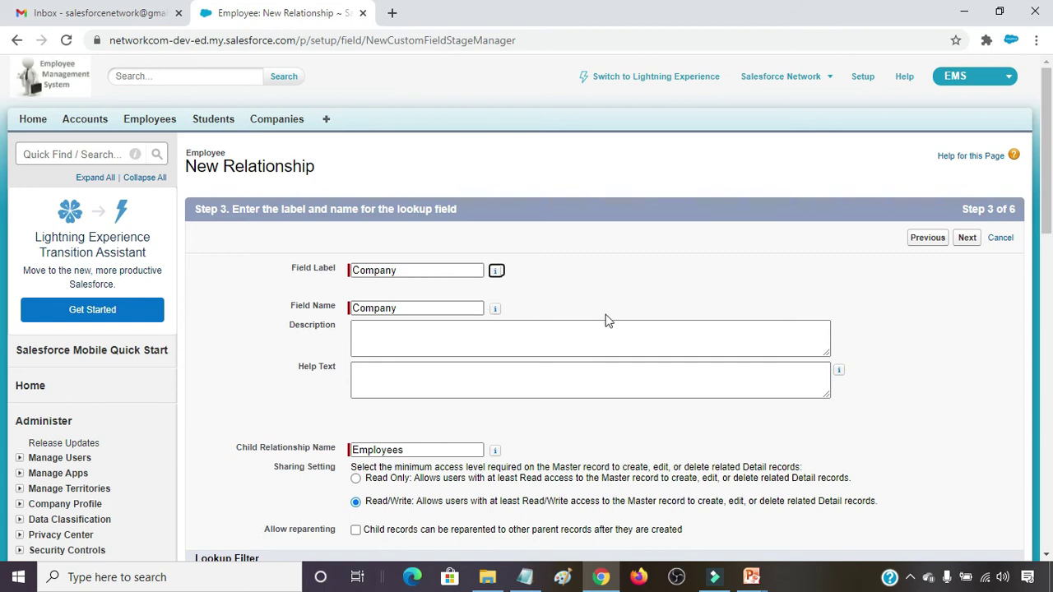
pyautogui.scroll(-2, 622, 332)
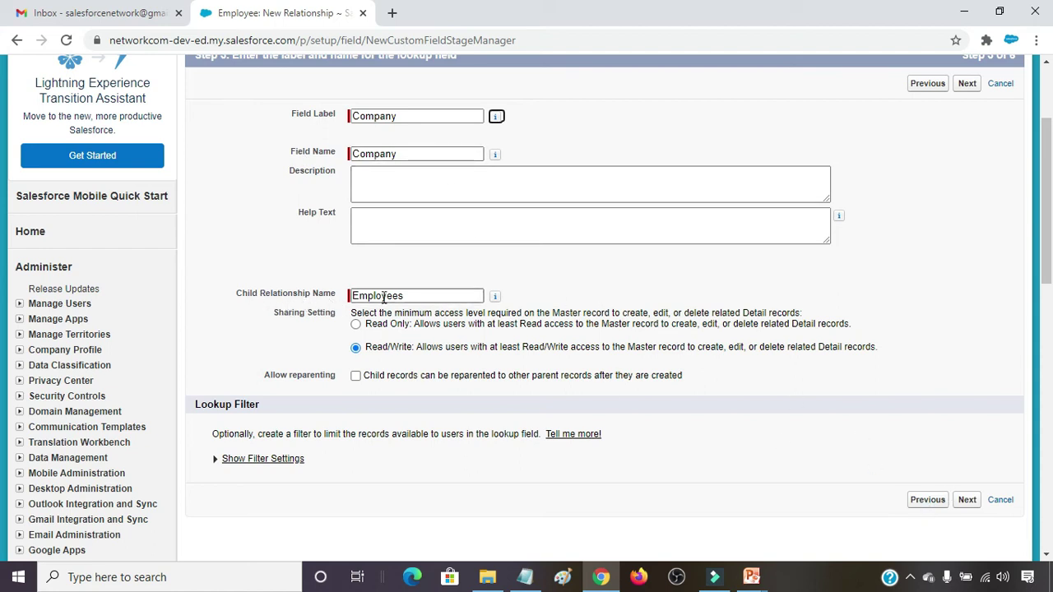
pyautogui.scroll(2, 220, 233)
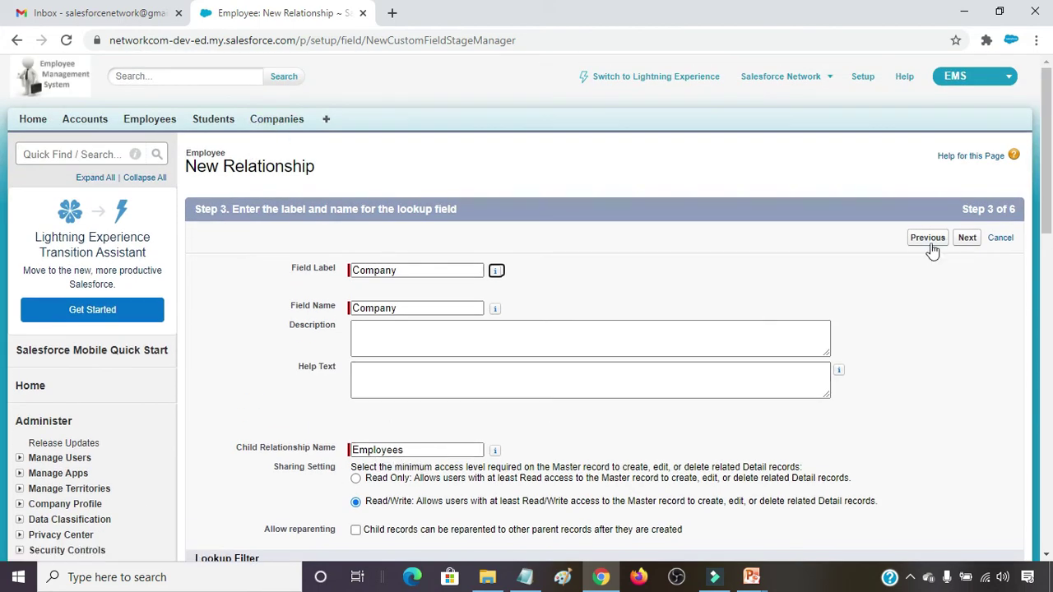
pyautogui.click(966, 237)
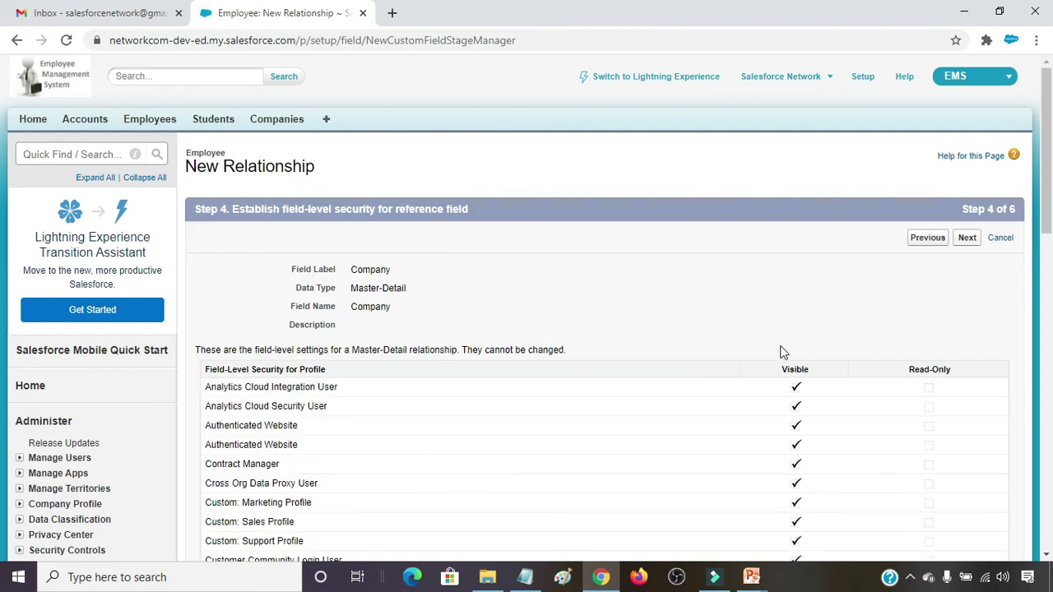
# - Accept the default field-level security, page layout and Employees related list settings, and save the master-detail field
pyautogui.click(967, 237)
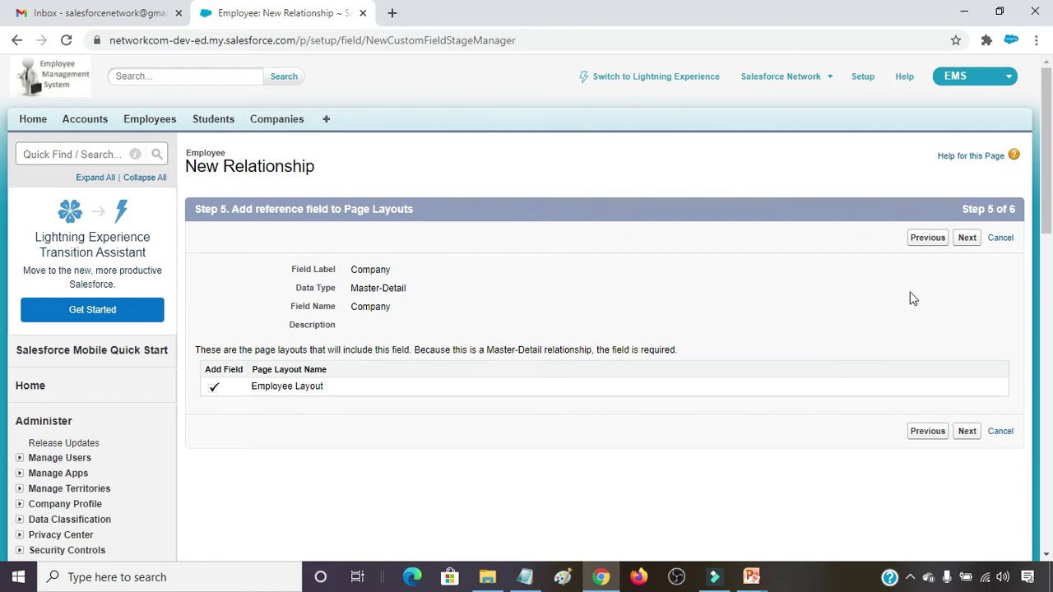
pyautogui.click(967, 239)
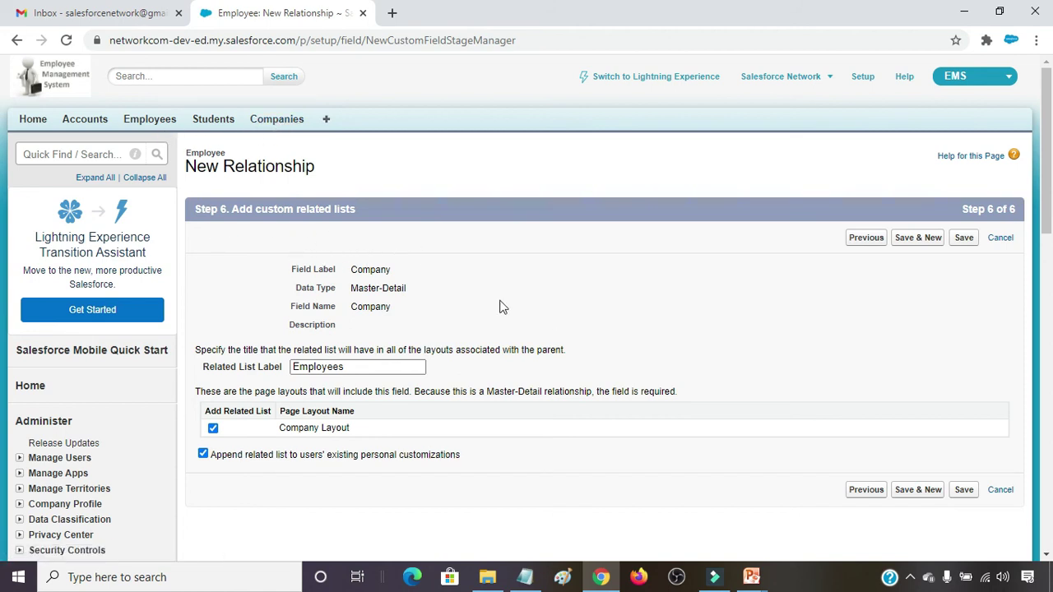
pyautogui.click(964, 238)
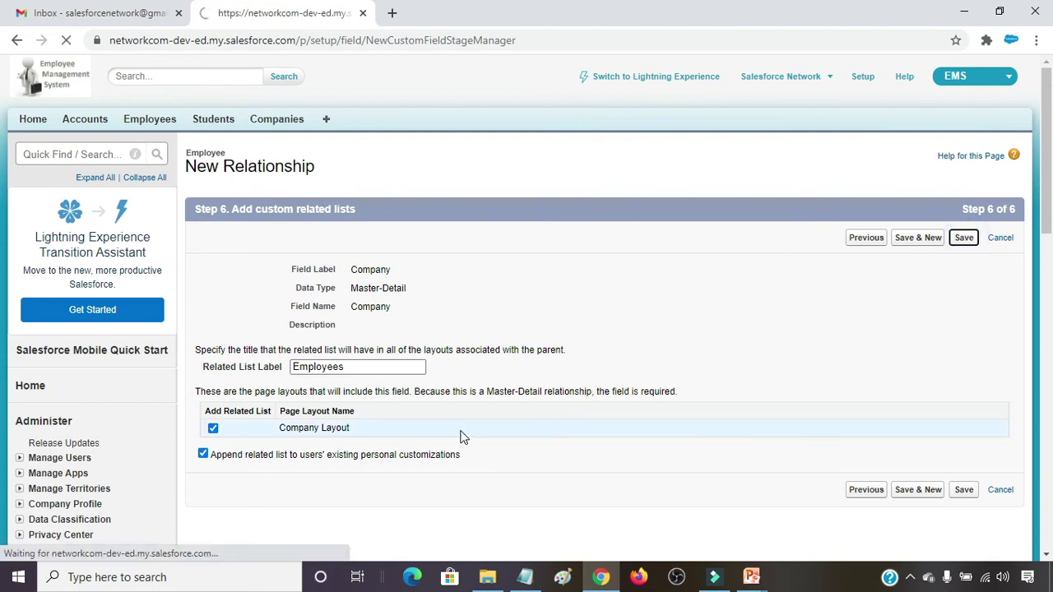
# - Examine the Employee object's standard fields and its custom fields and relationships for the Company field
pyautogui.scroll(-2, 448, 354)
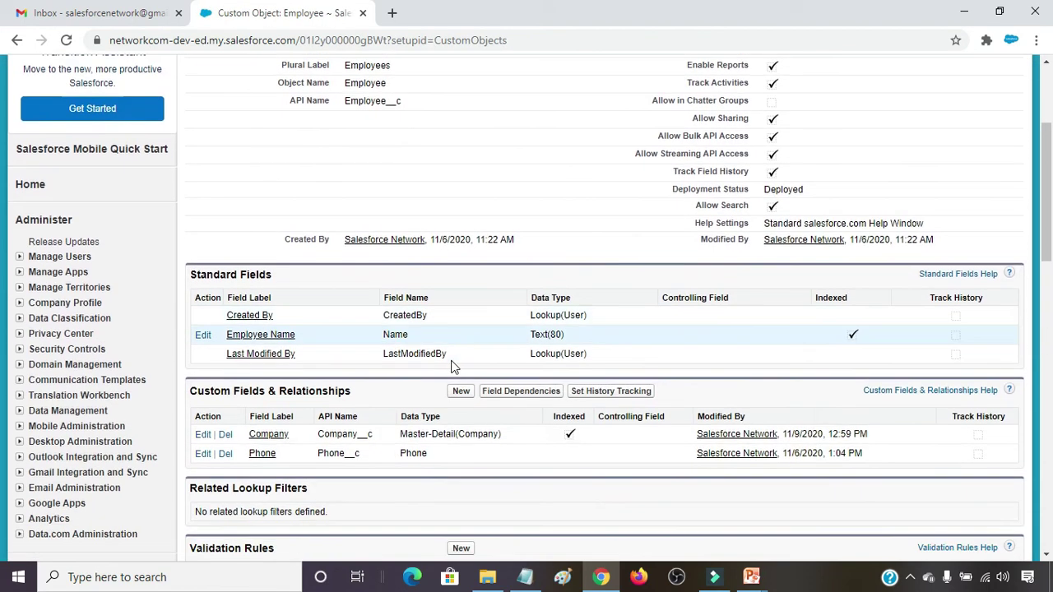
pyautogui.scroll(-2, 451, 366)
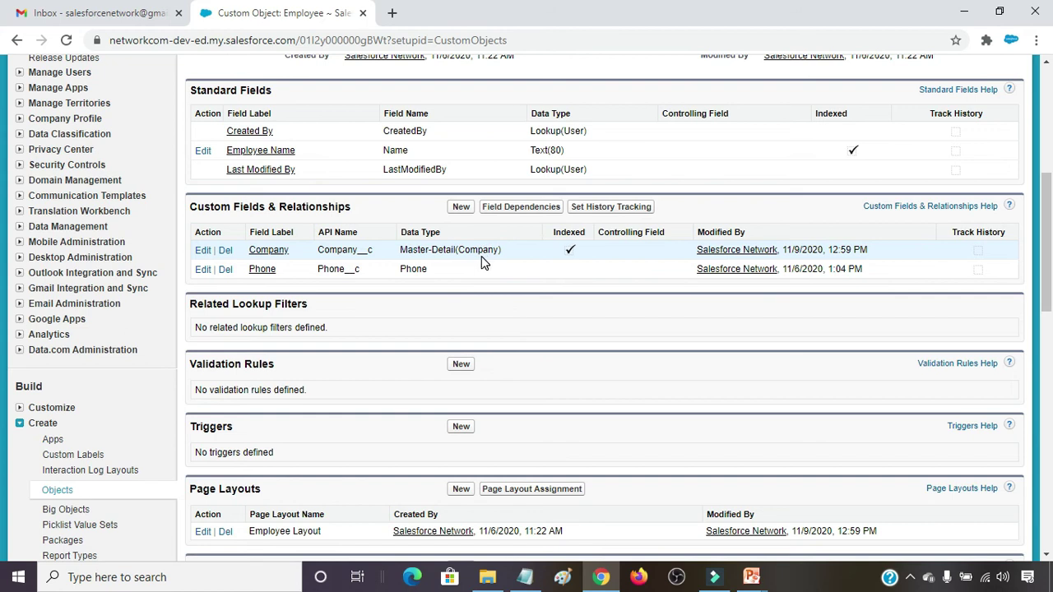
pyautogui.scroll(3, 490, 358)
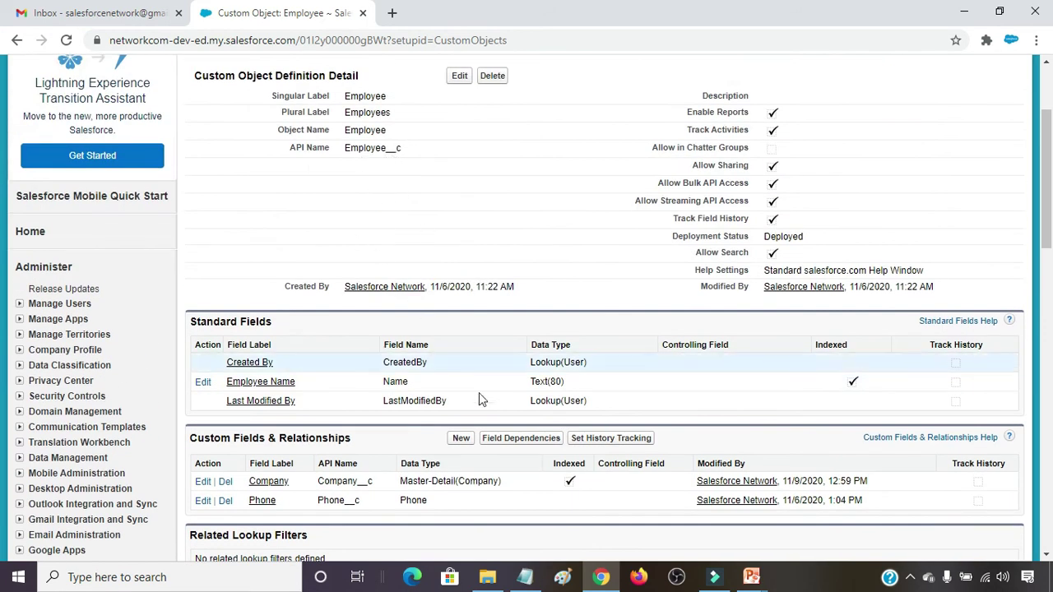
pyautogui.scroll(1, 481, 394)
pyautogui.scroll(-2, 481, 386)
pyautogui.scroll(4, 483, 395)
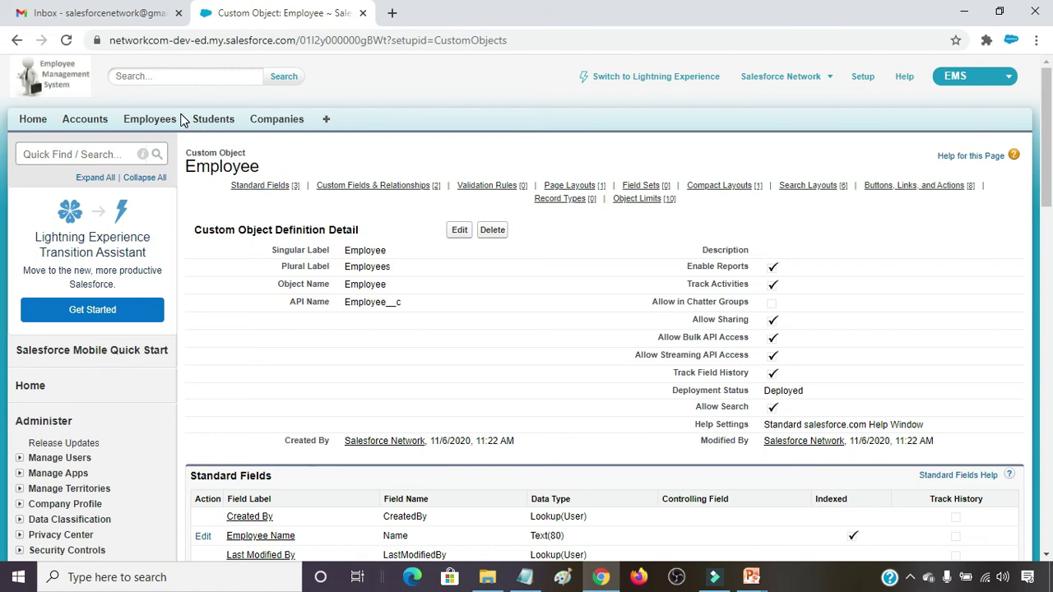
# - Create and save two company records named TCS and Wipro
pyautogui.click(278, 122)
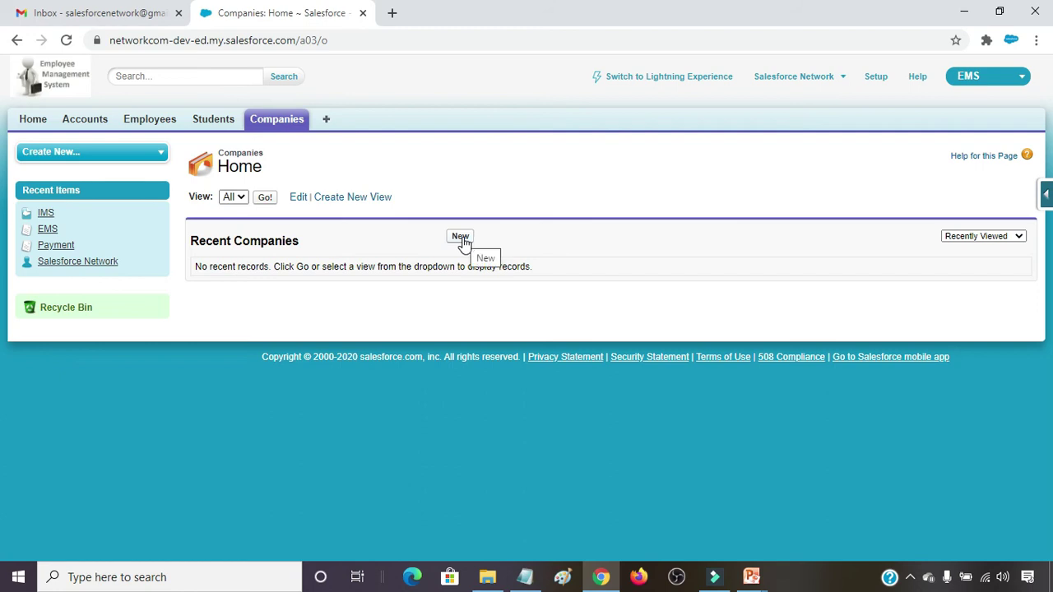
pyautogui.click(460, 237)
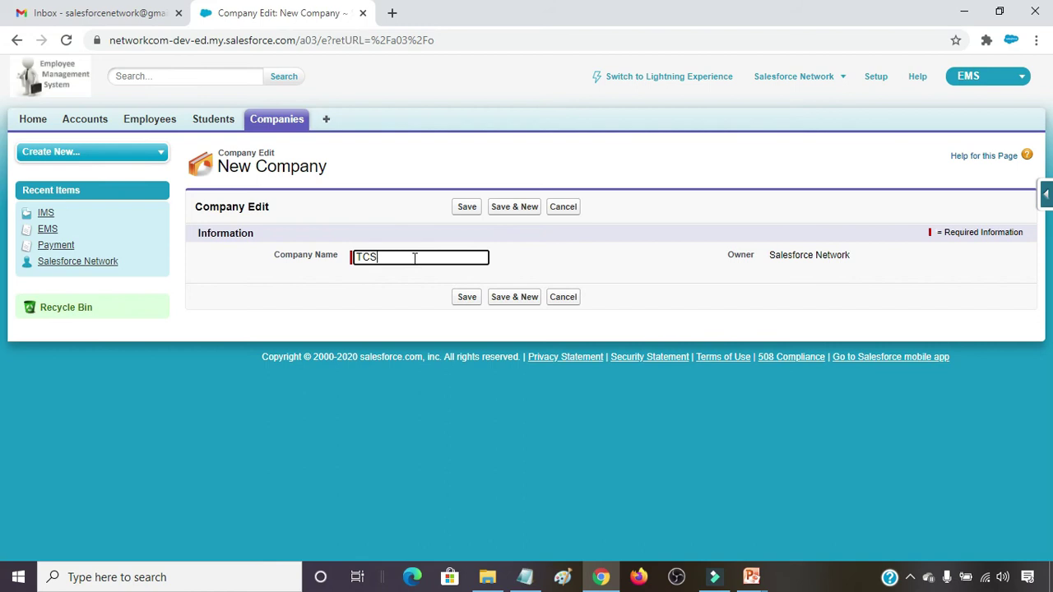
pyautogui.click(505, 210)
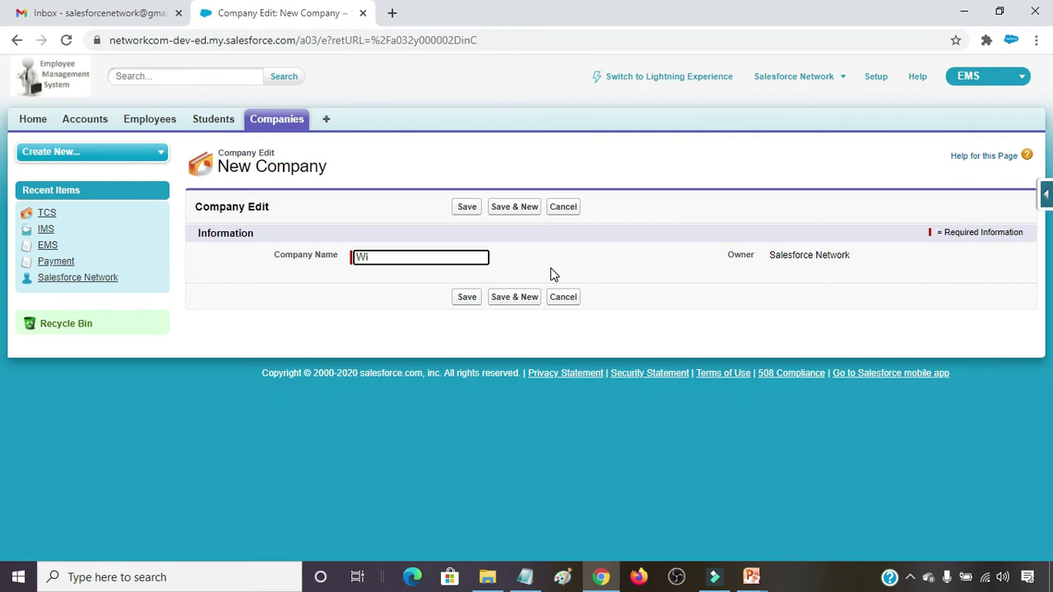
pyautogui.write('Wipro')
pyautogui.click(464, 208)
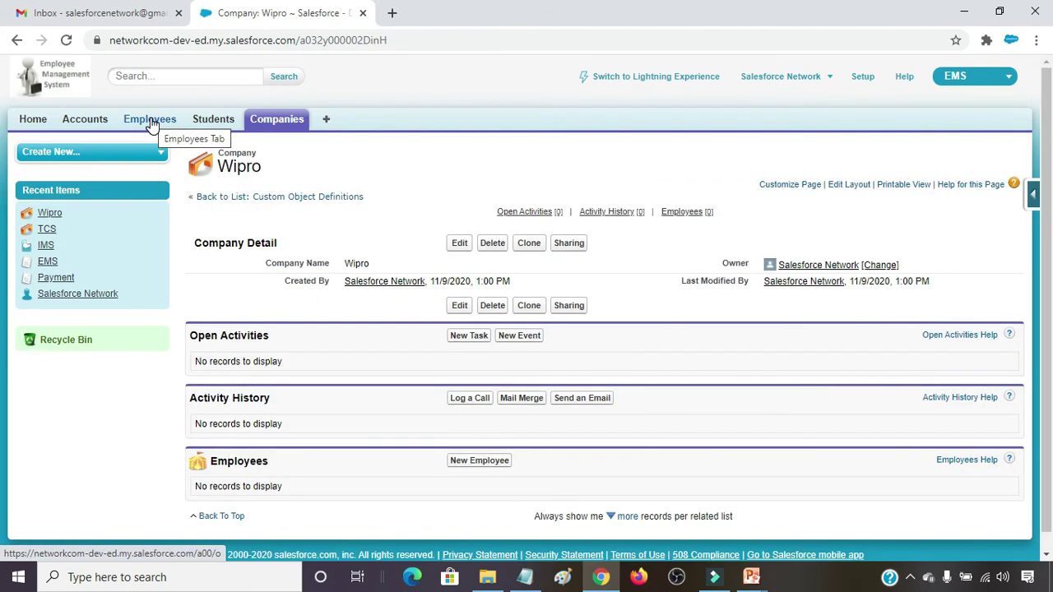
# - Start a new employee record, enter the employee's name and phone number, and try to save it without a company
pyautogui.click(150, 120)
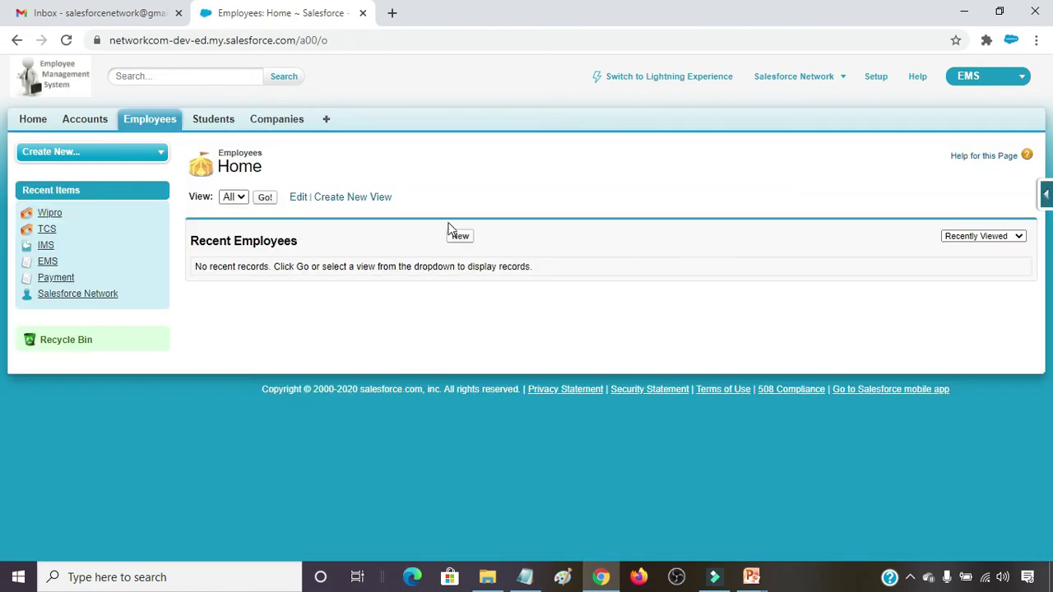
pyautogui.click(459, 237)
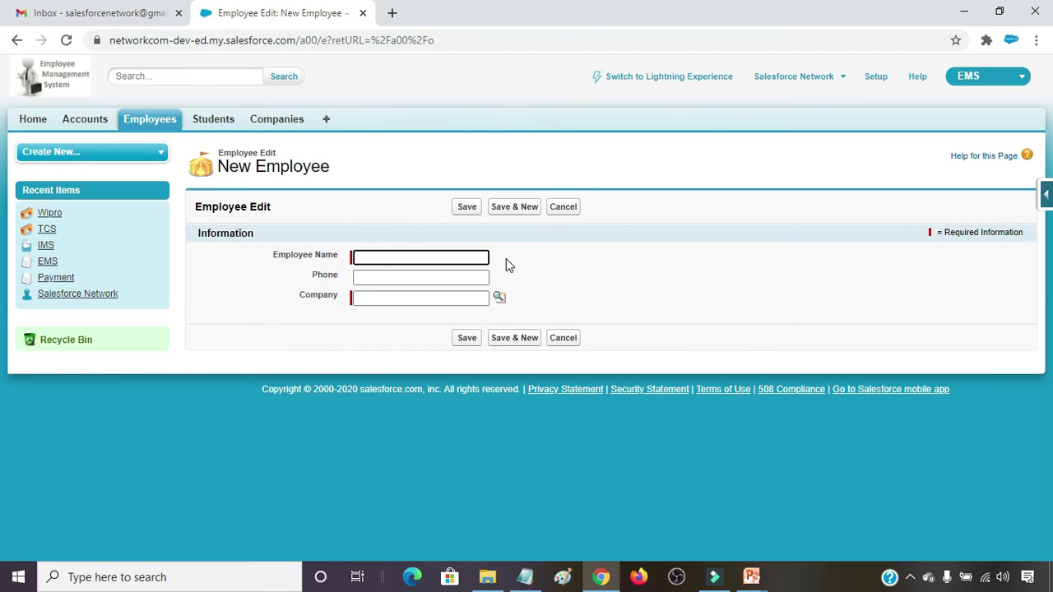
pyautogui.write('Aman')
pyautogui.press('Tab')
pyautogui.write('123')
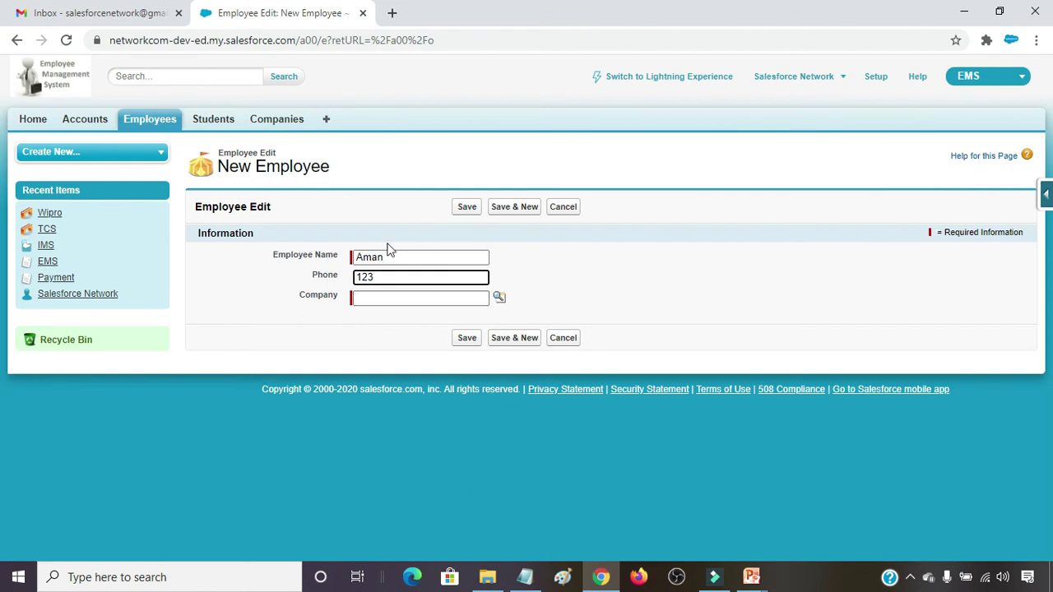
pyautogui.click(465, 211)
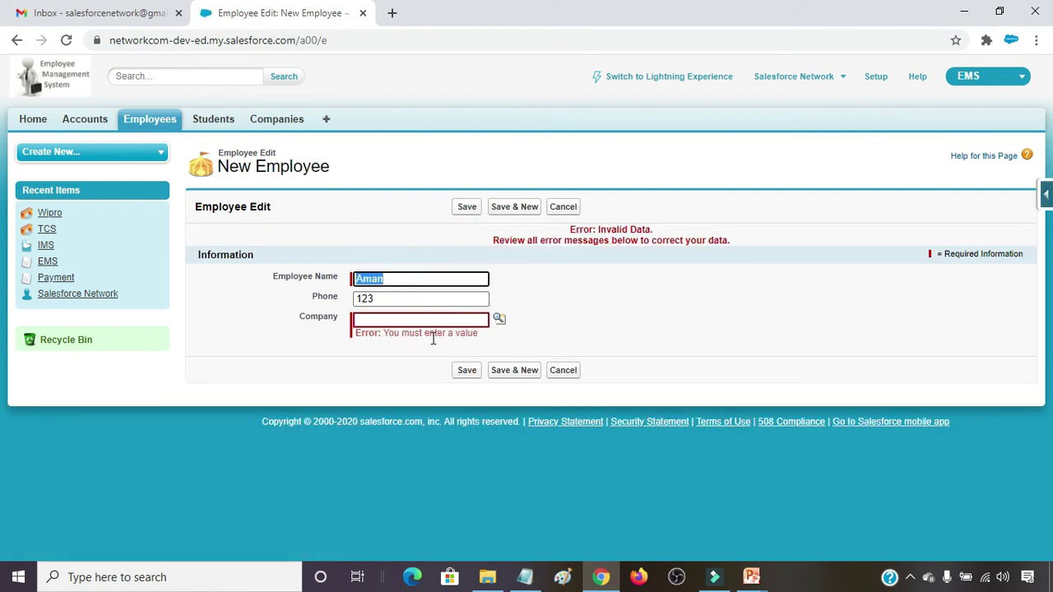
# - Look up TCS as the employee's company and save the employee record
pyautogui.click(499, 318)
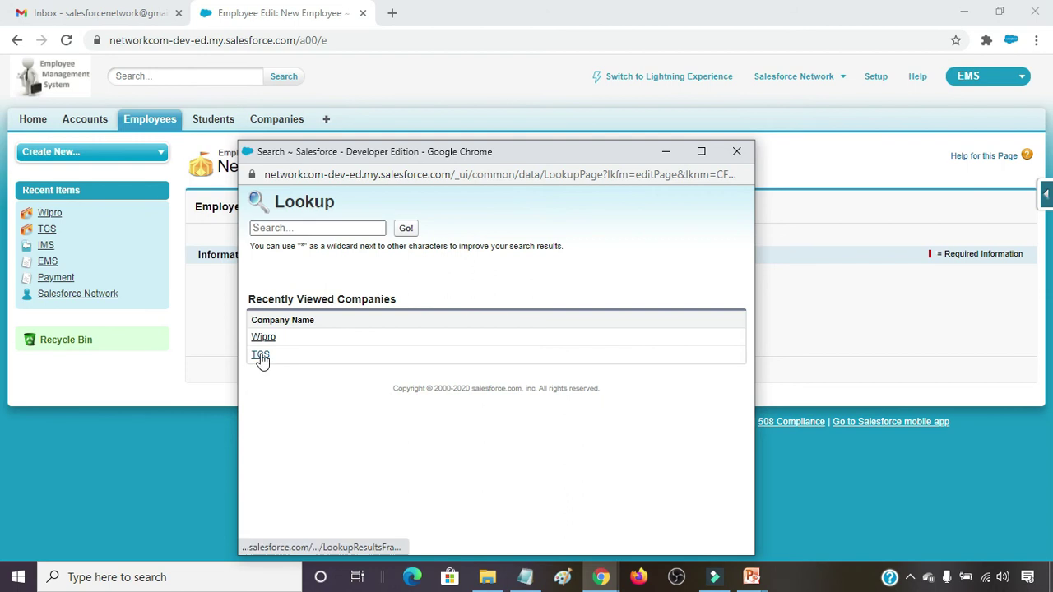
pyautogui.click(261, 356)
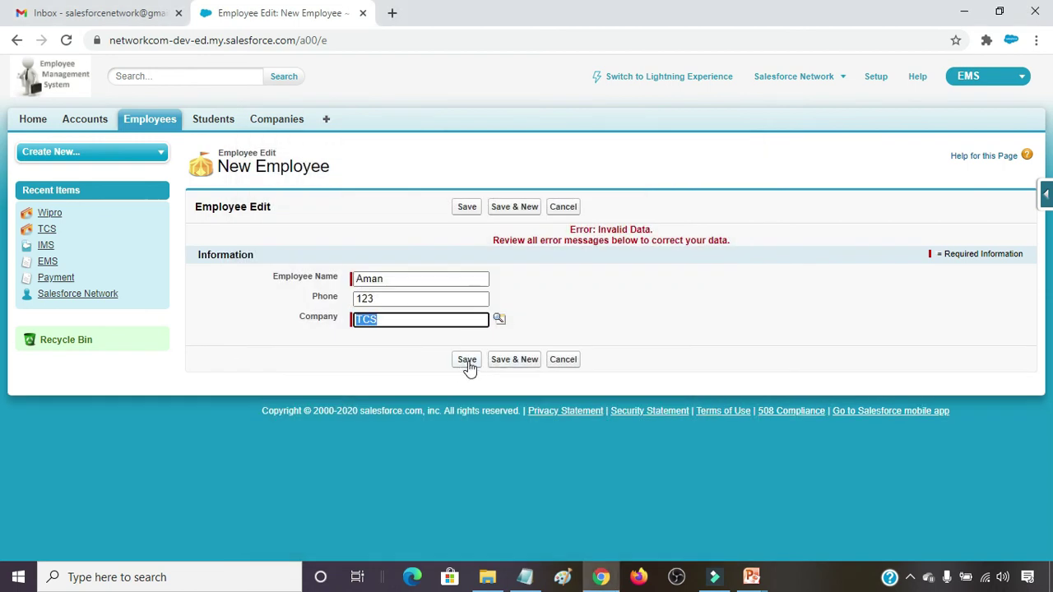
pyautogui.click(467, 359)
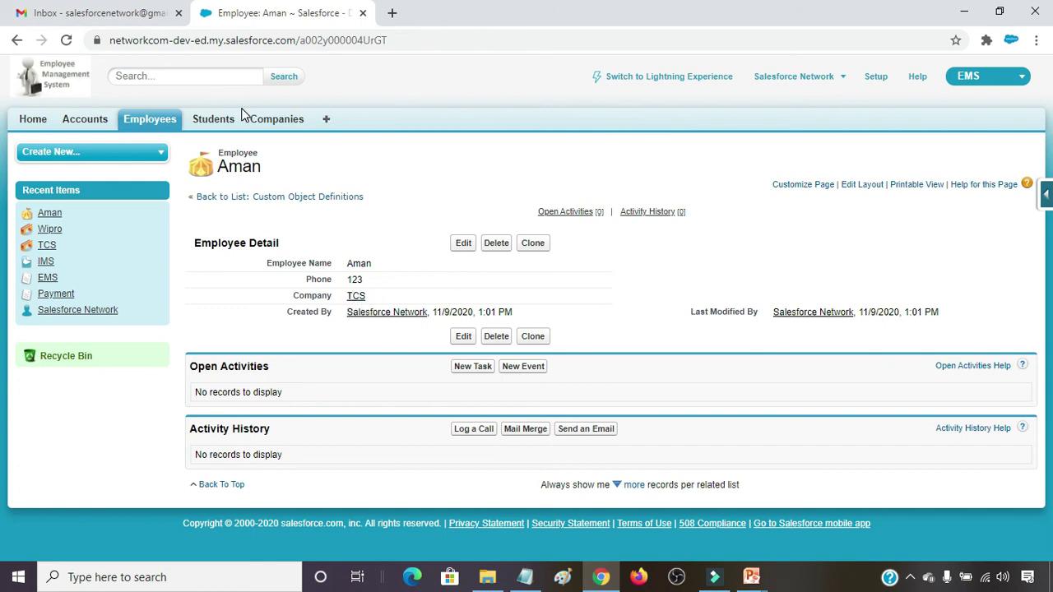
# - Delete the TCS company record and check the full list of employee records
pyautogui.click(276, 118)
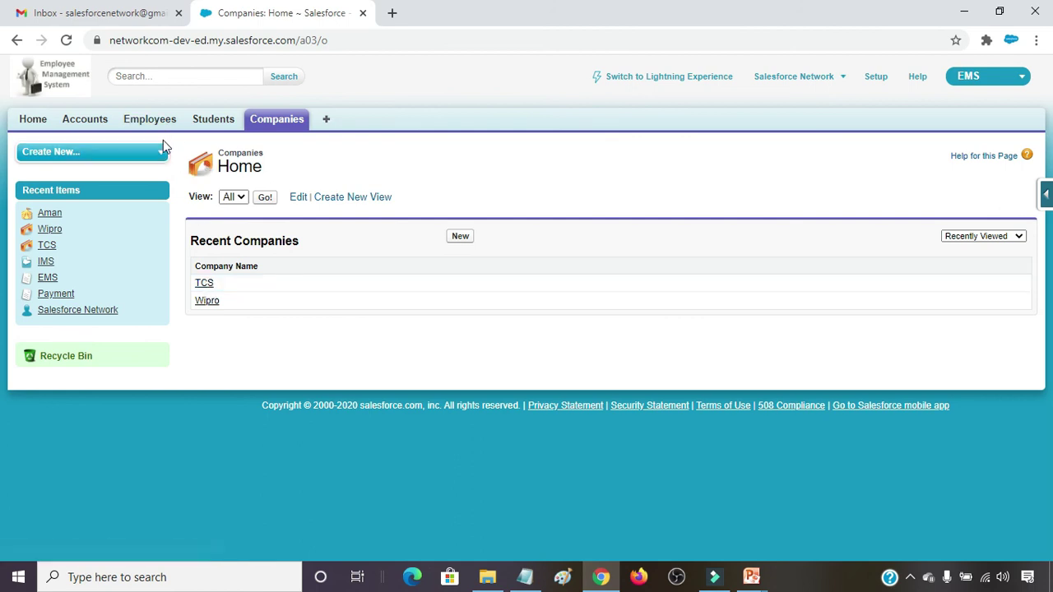
pyautogui.click(204, 284)
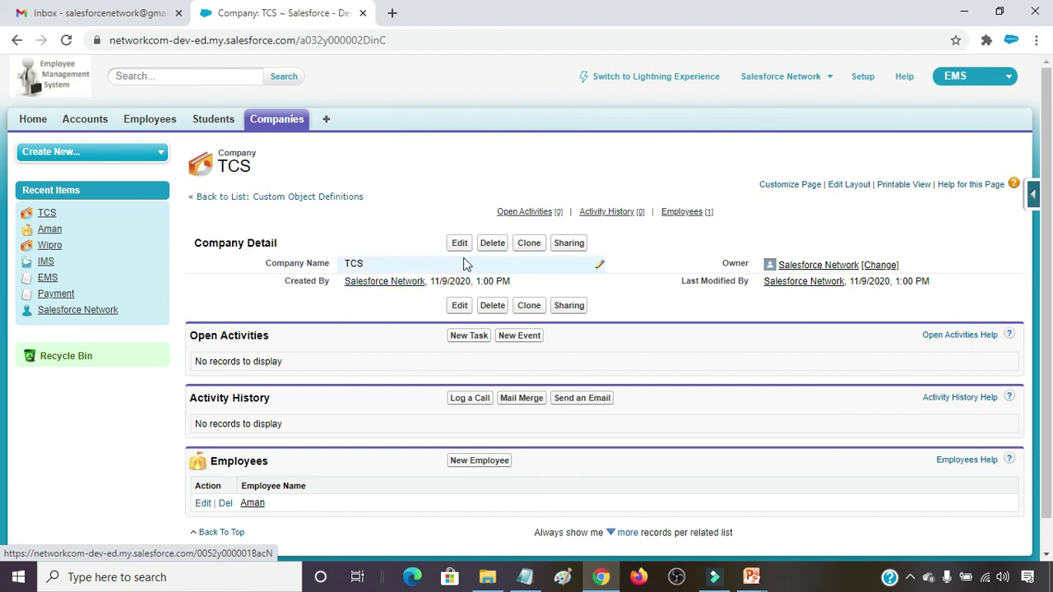
pyautogui.click(492, 243)
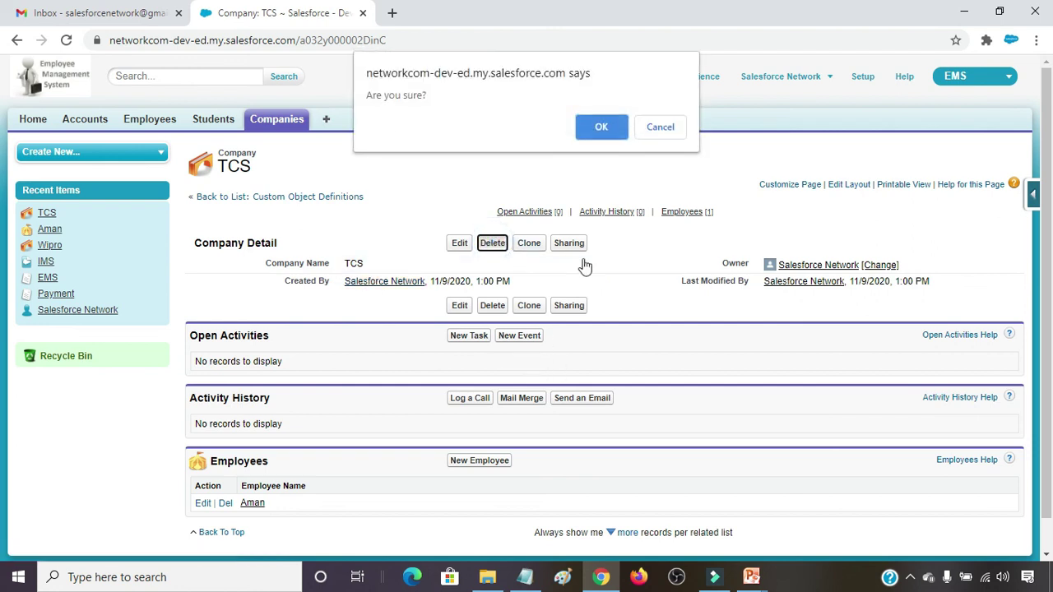
pyautogui.click(602, 127)
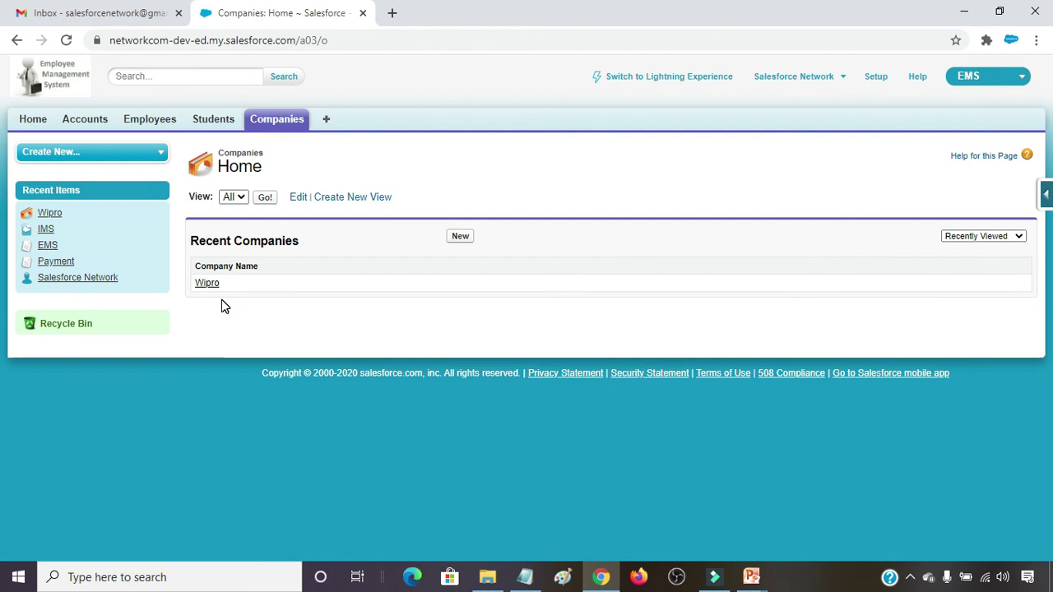
pyautogui.click(148, 121)
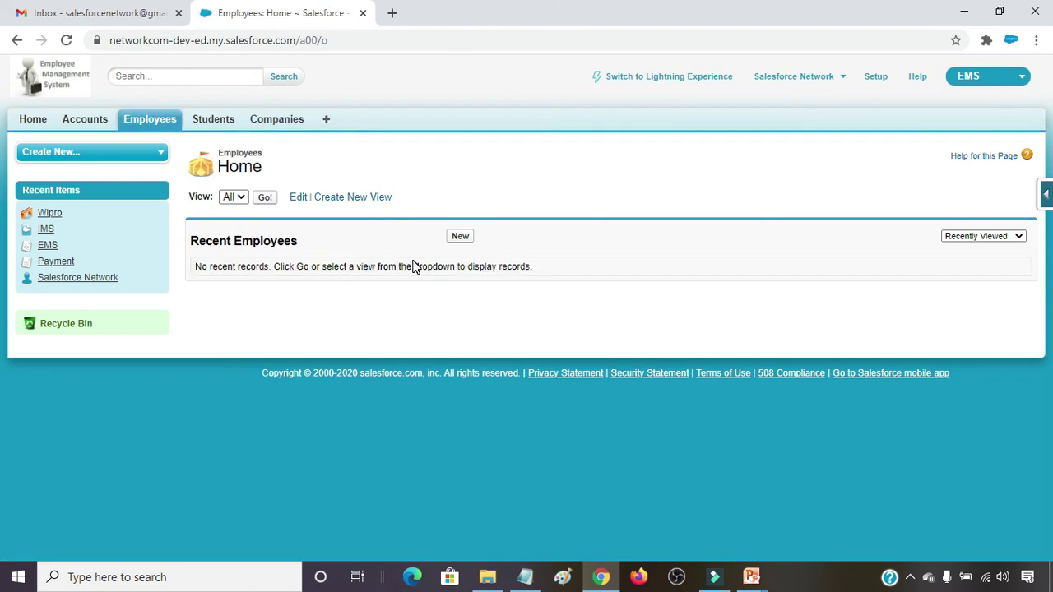
pyautogui.click(265, 199)
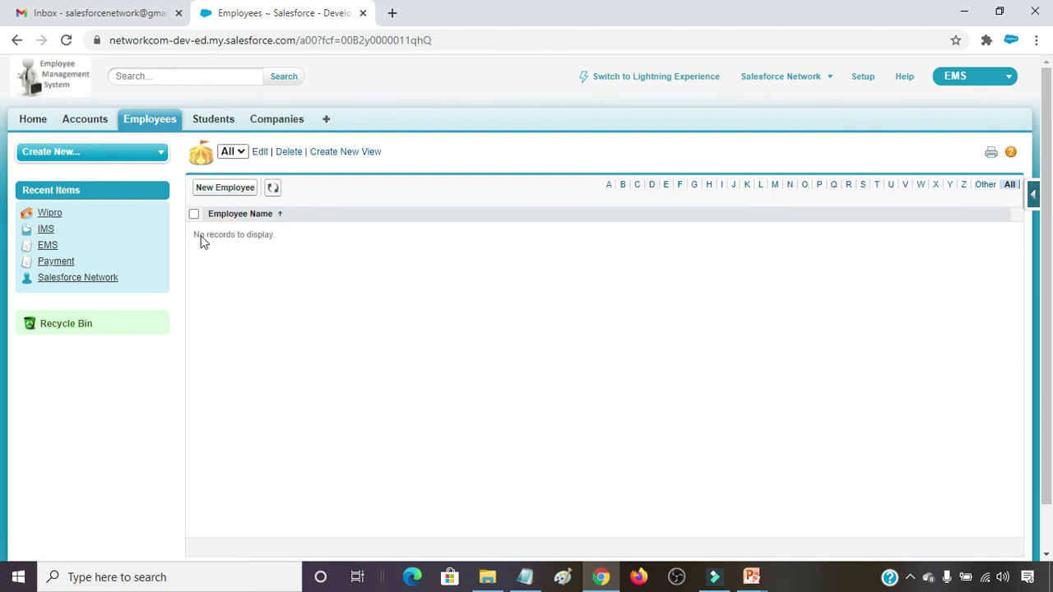
# - Restore the TCS company record from the Recycle Bin and check the recent companies and recent employees
pyautogui.click(66, 324)
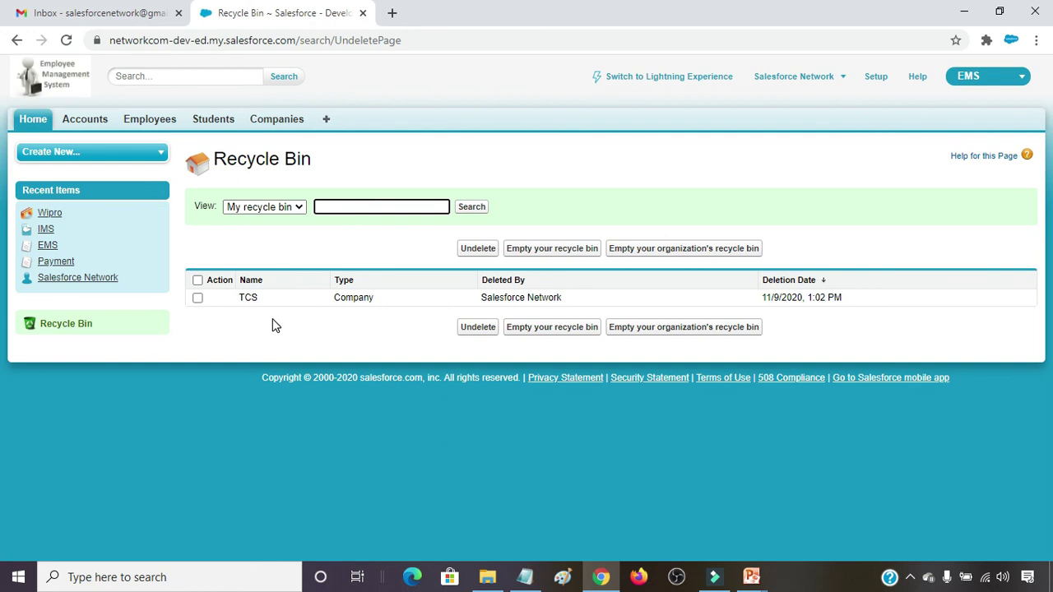
pyautogui.click(197, 298)
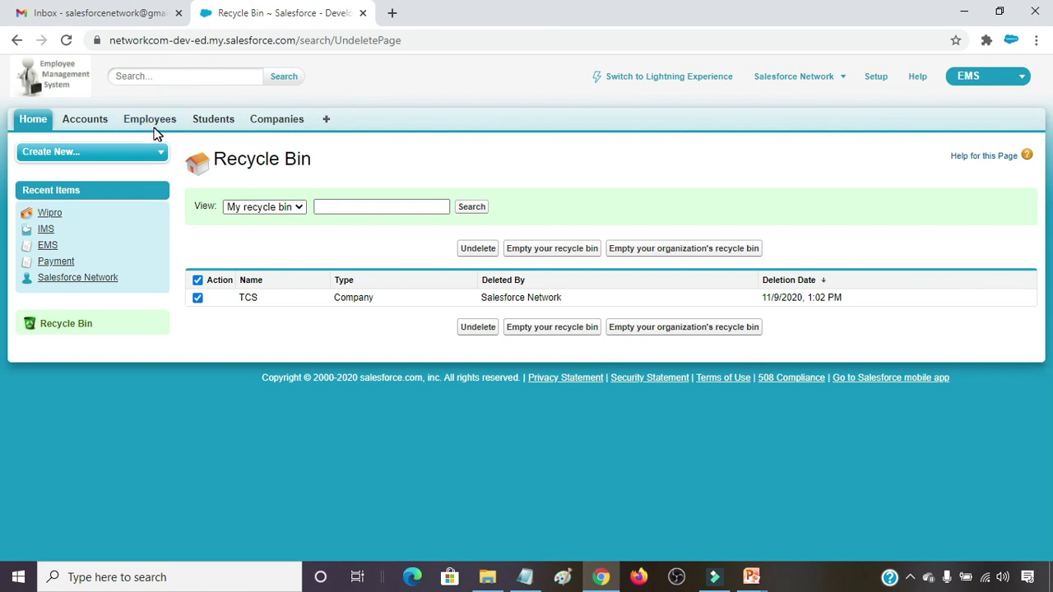
pyautogui.click(475, 249)
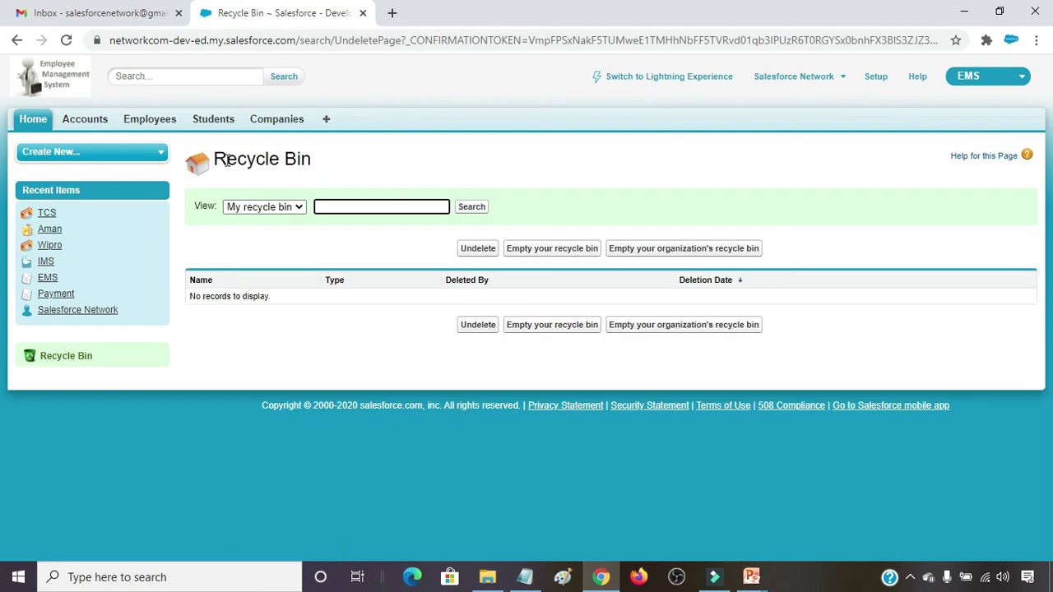
pyautogui.click(259, 119)
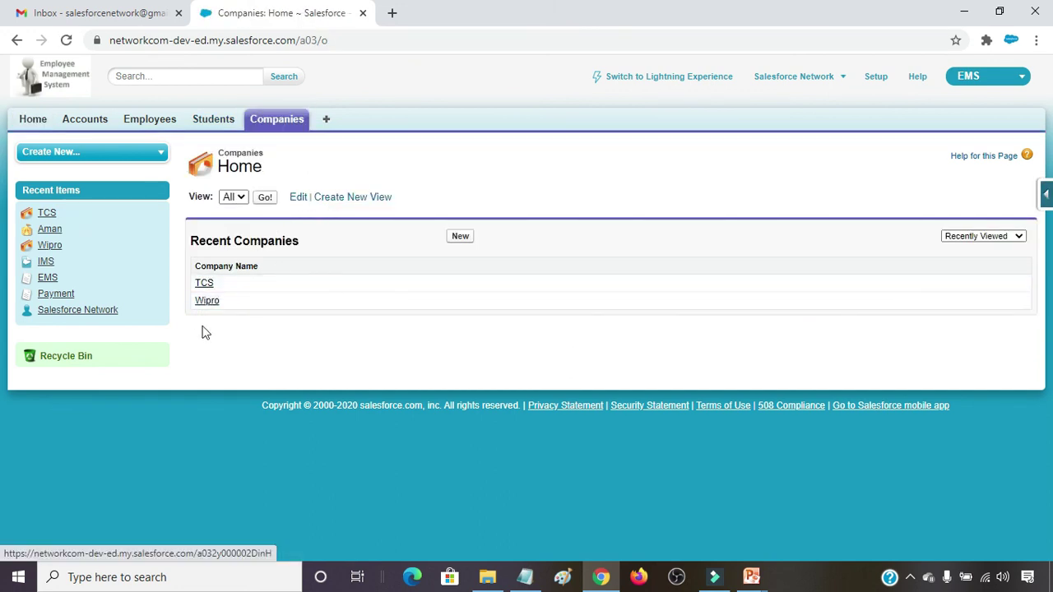
pyautogui.click(148, 122)
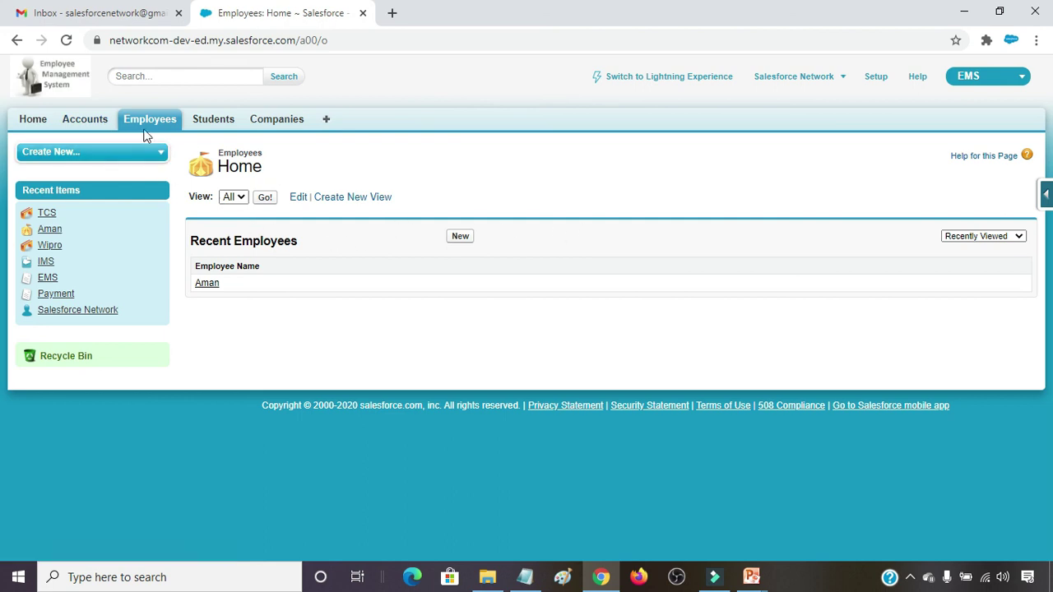
# - Open the field list of the standard Account object in the Setup area
pyautogui.click(88, 124)
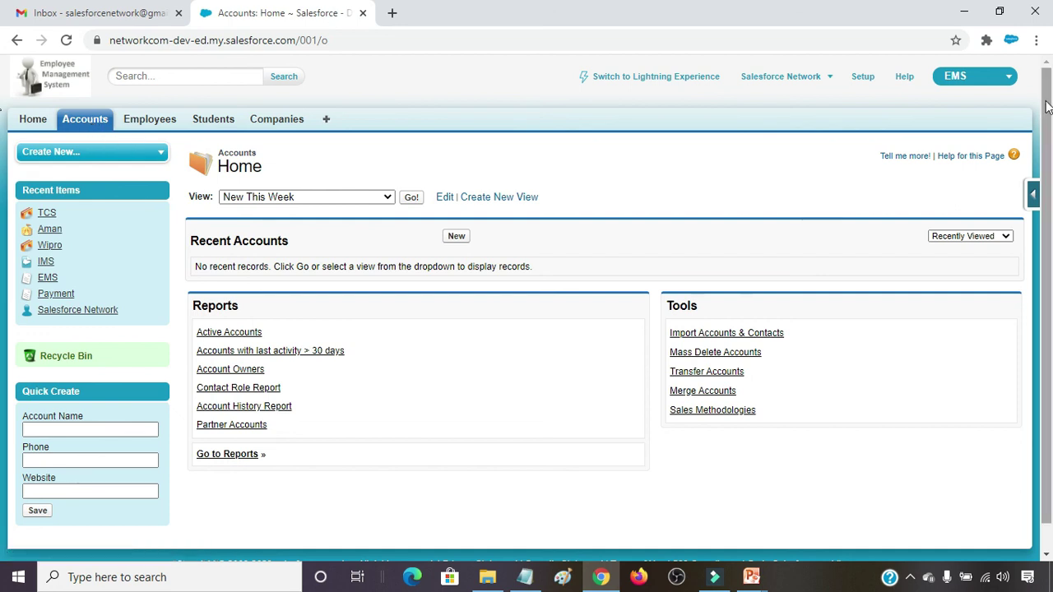
pyautogui.click(863, 77)
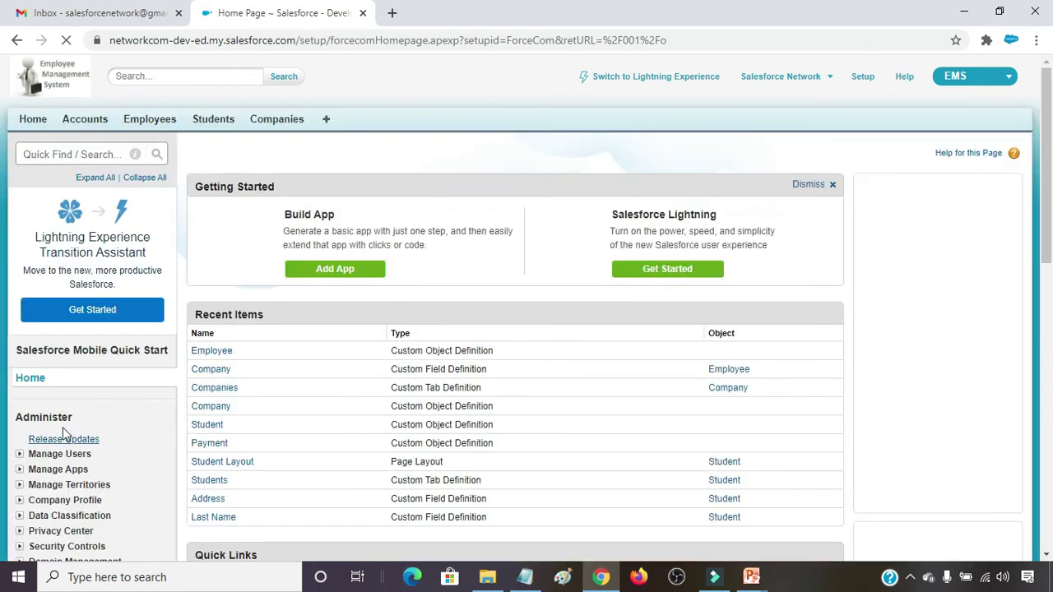
pyautogui.scroll(-5, 65, 433)
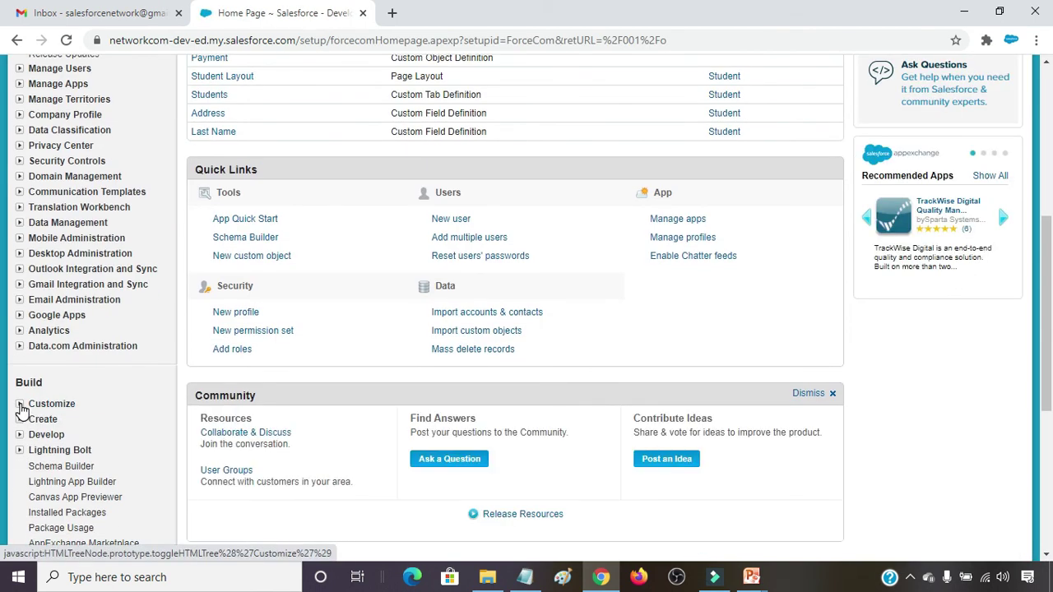
pyautogui.click(20, 405)
pyautogui.scroll(-2, 235, 417)
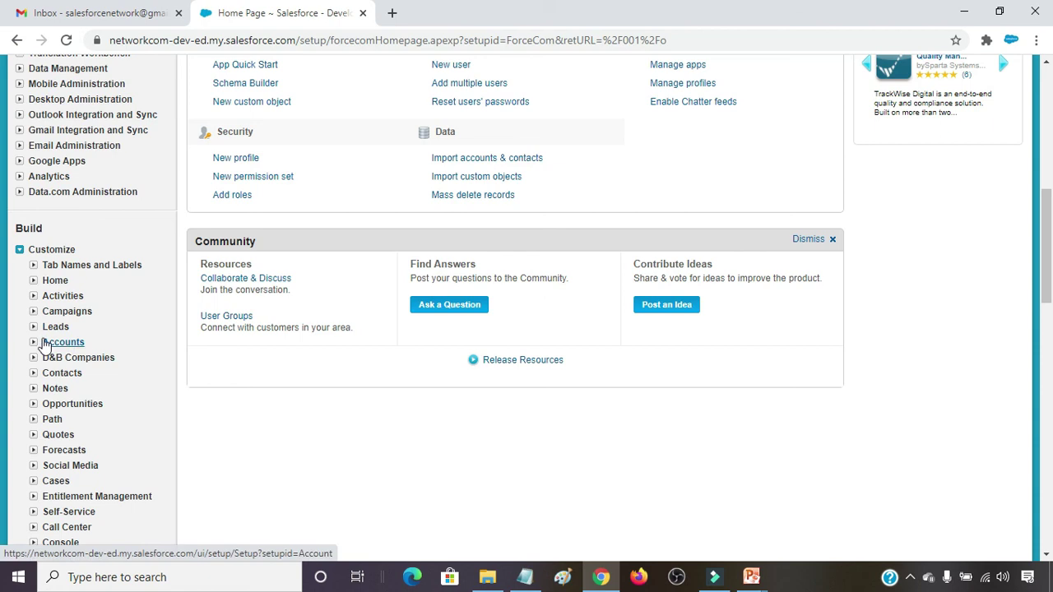
pyautogui.click(34, 342)
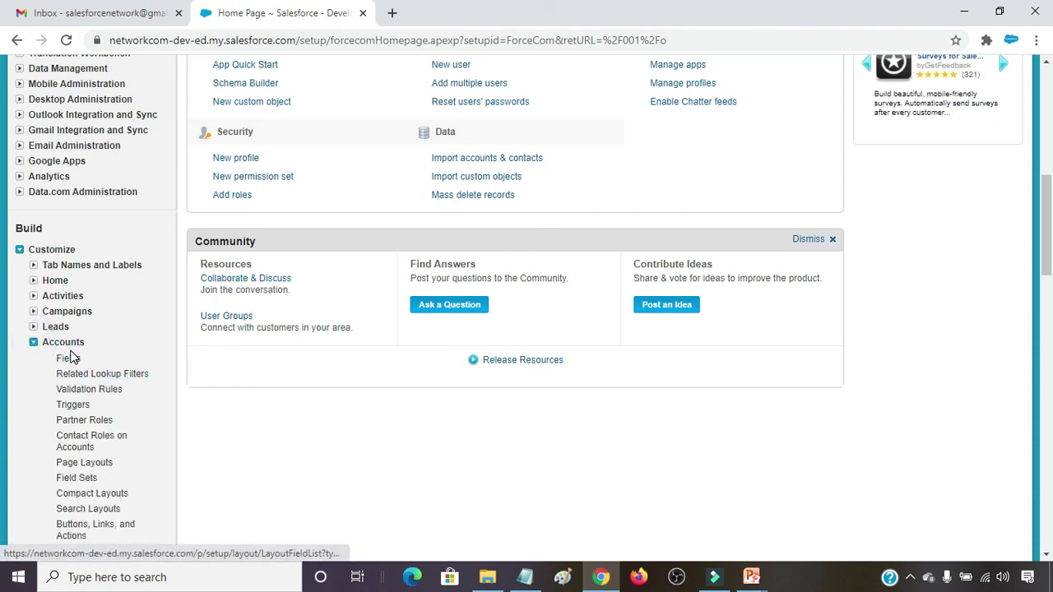
pyautogui.scroll(-2, 80, 368)
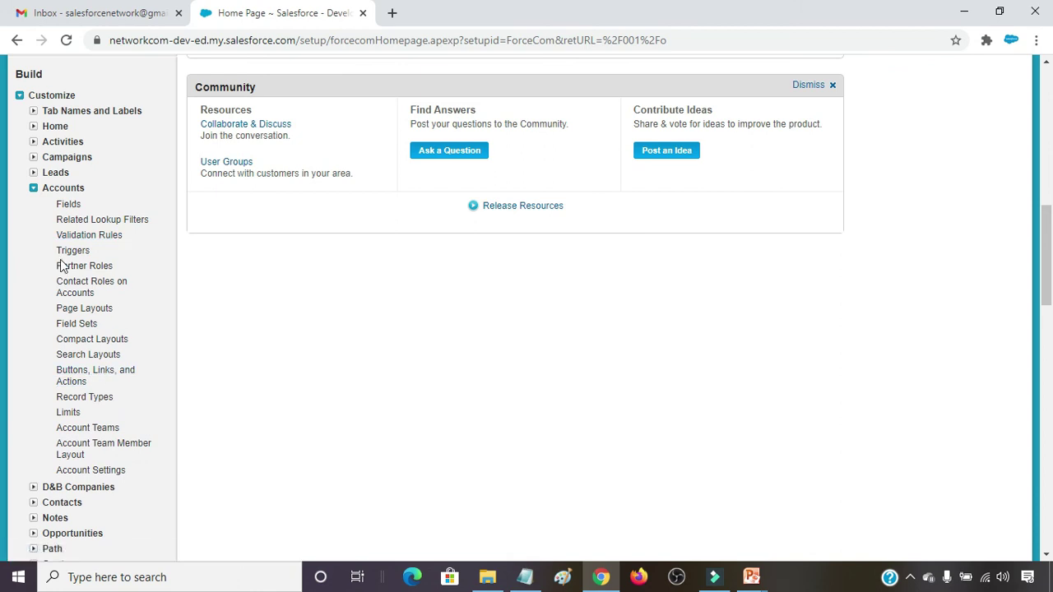
pyautogui.click(68, 204)
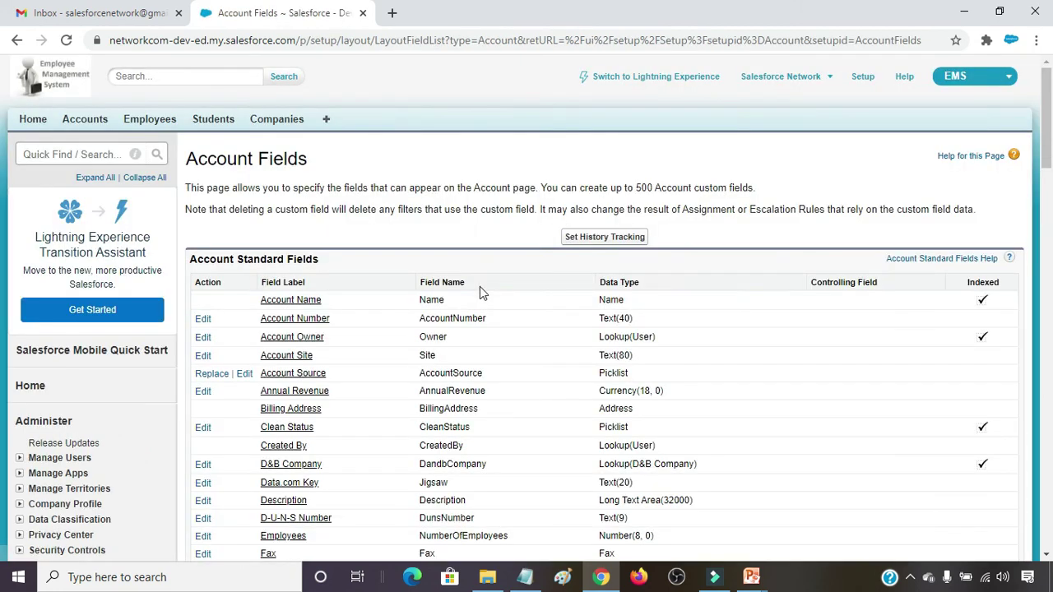
# - Start a new custom field on the Account object and examine which relationship data types are offered
pyautogui.scroll(-5, 518, 301)
pyautogui.scroll(-3, 519, 306)
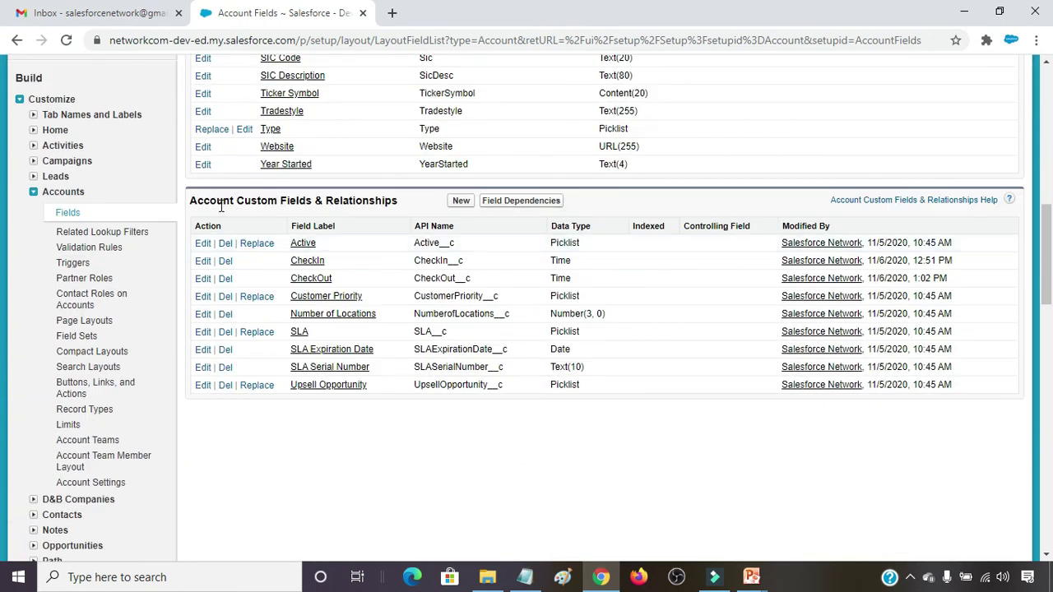
pyautogui.click(461, 201)
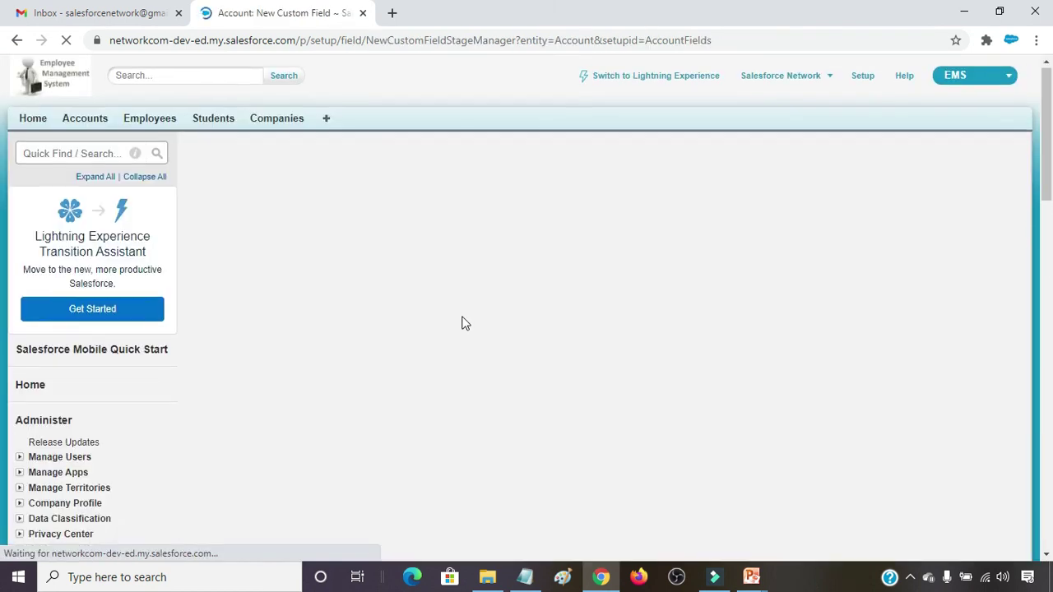
pyautogui.scroll(-1, 463, 323)
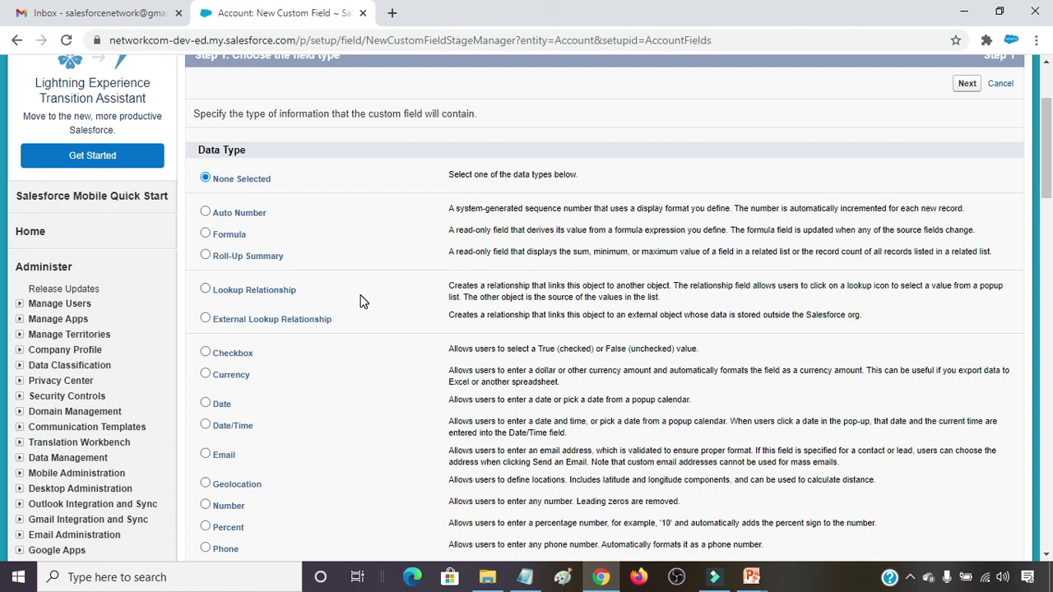
pyautogui.scroll(2, 864, 161)
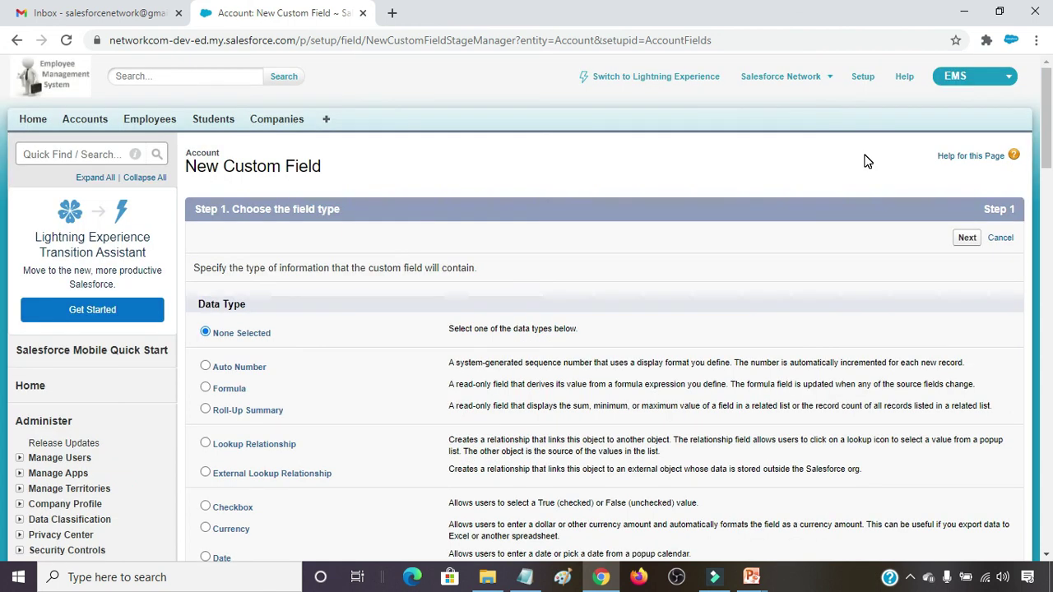